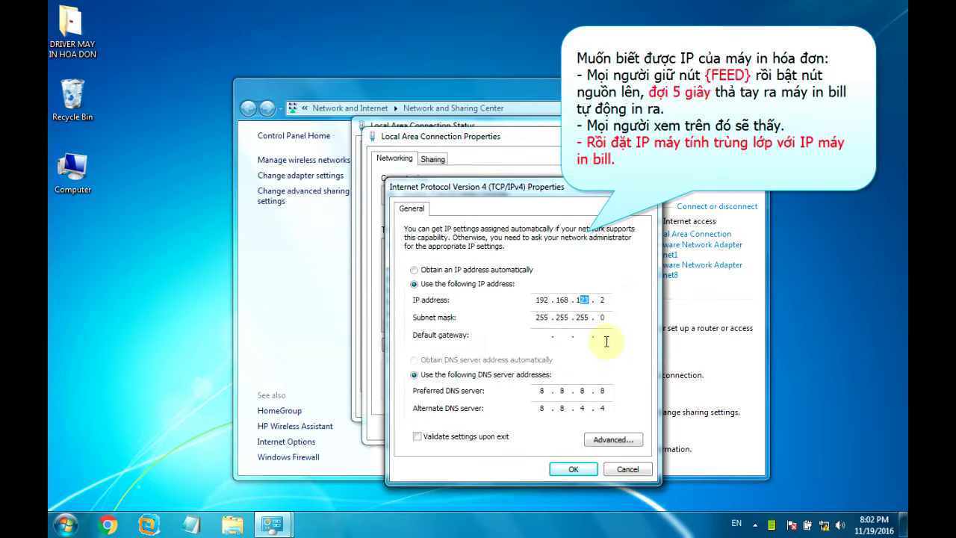
- Apply the IPv4 settings with IP address 192.168.123.2 and close the network connection windows
left_click(606, 301)
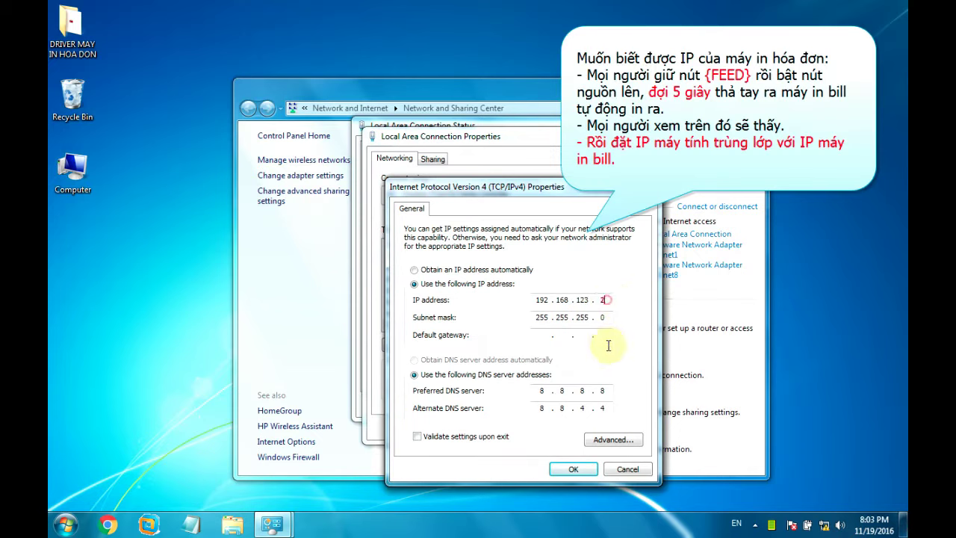
left_click(572, 469)
left_click(528, 425)
left_click(568, 407)
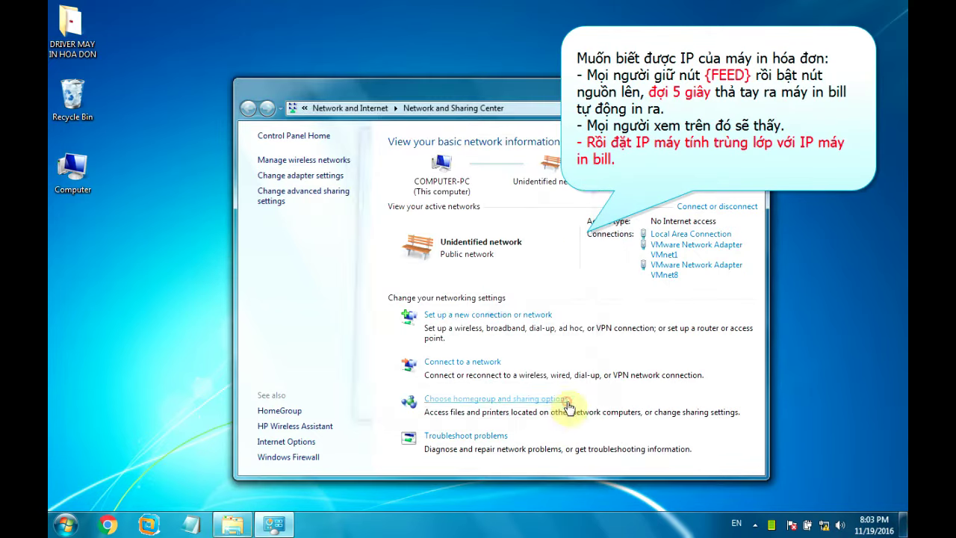
left_click(743, 84)
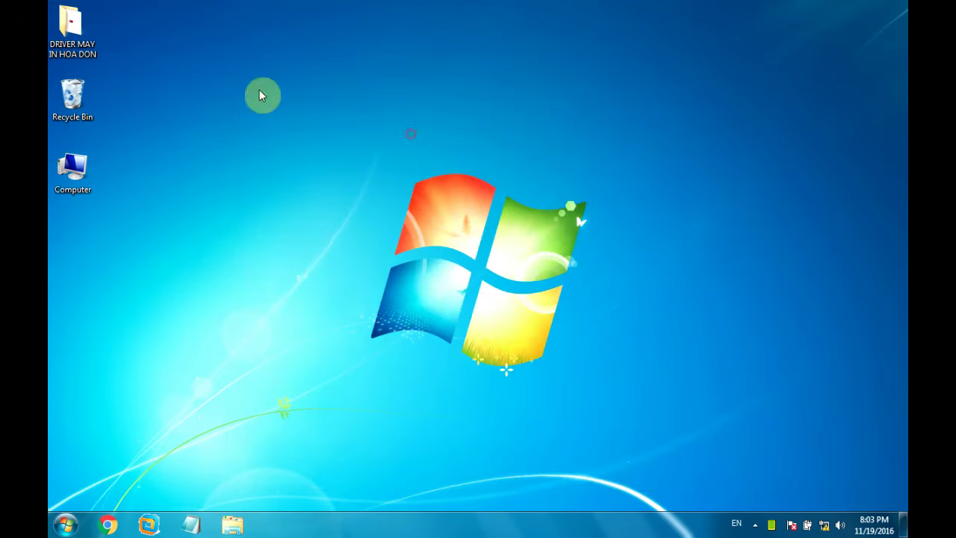
- Launch the XPrinter application from the Tools\XPrinter subfolder of the DRIVER MAY IN HOA DON folder
left_click_drag(72, 26, 327, 160)
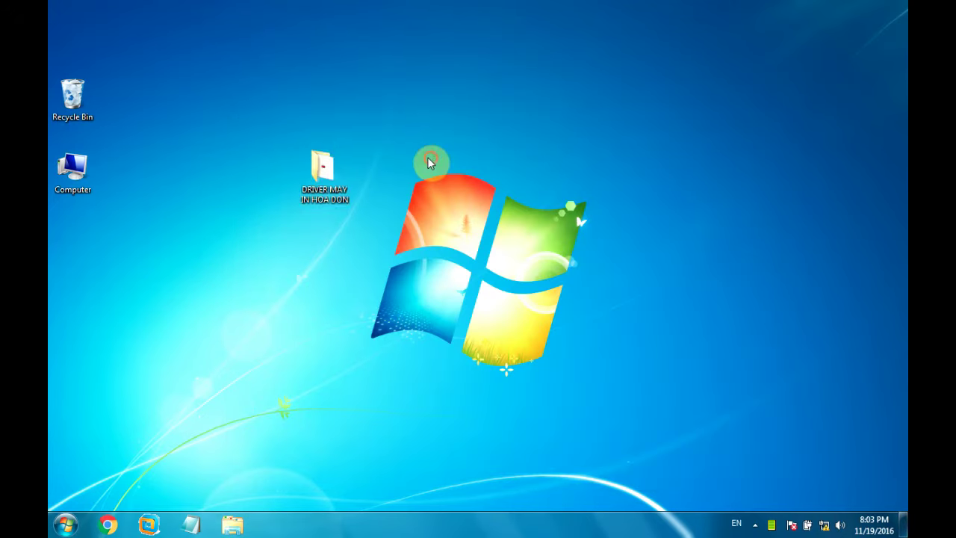
double_click(326, 177)
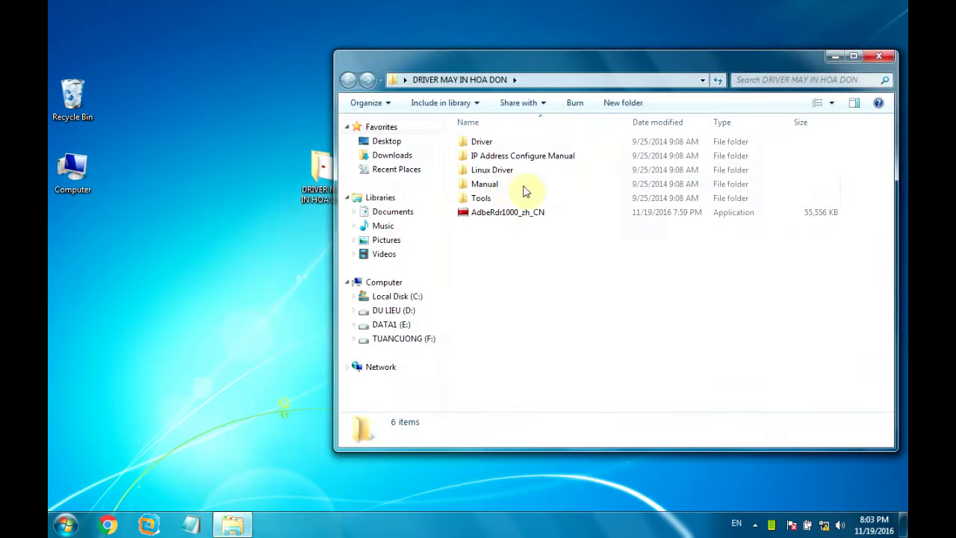
left_click(495, 199)
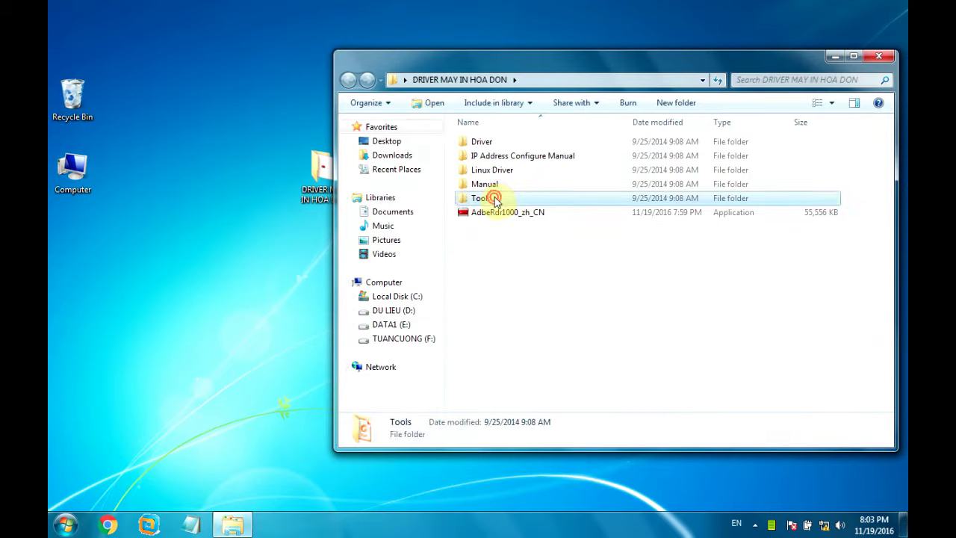
double_click(494, 200)
left_click(482, 144)
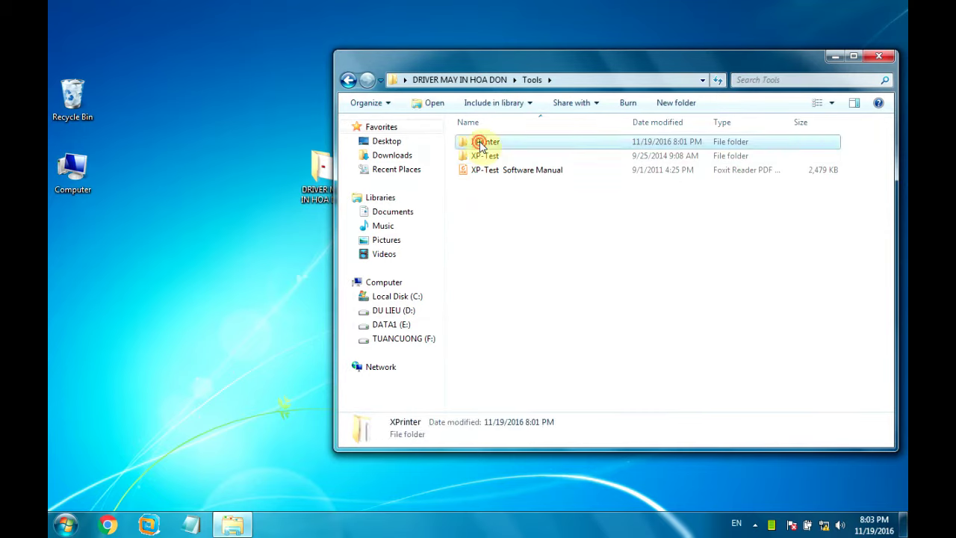
double_click(482, 144)
left_click(483, 185)
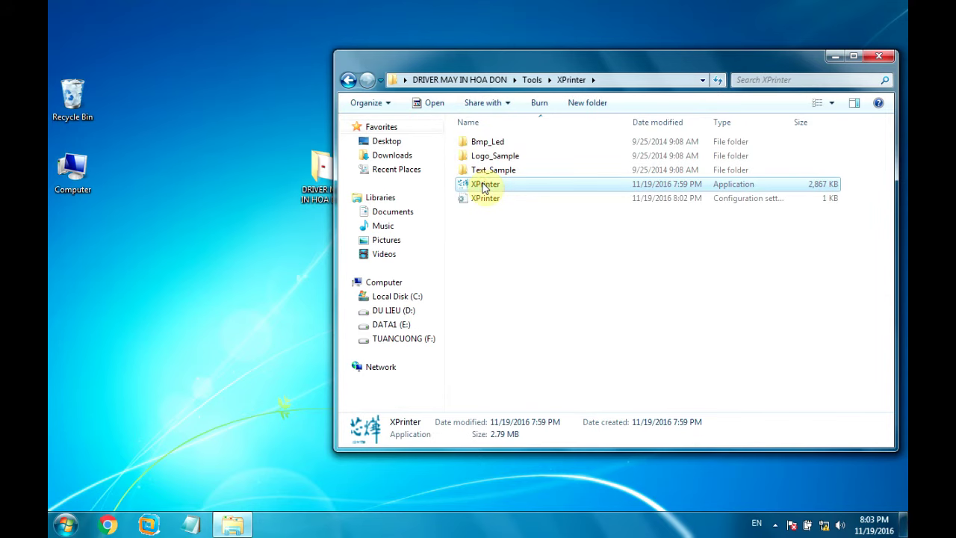
double_click(483, 185)
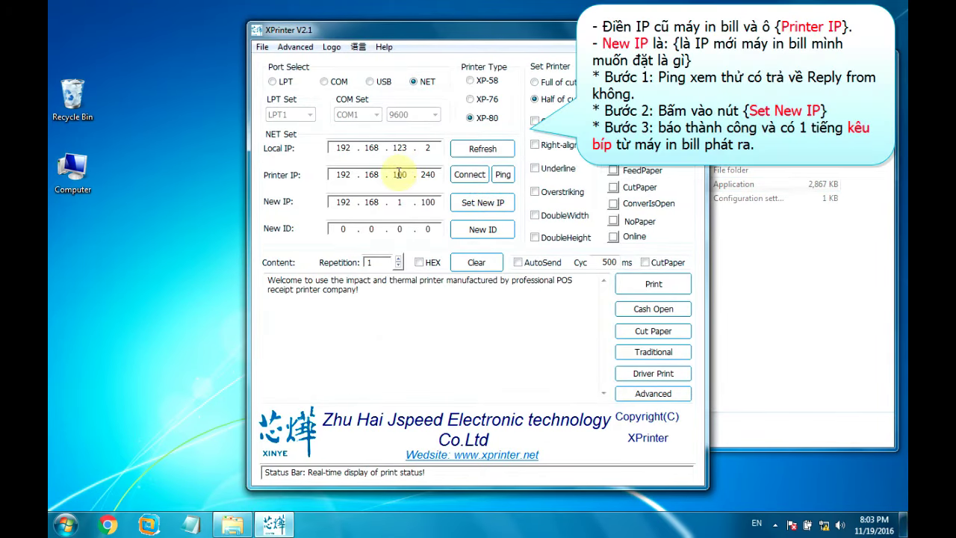
- Set the current printer IP to 192.168.123.100
mouse_move(395, 174)
left_mouse_down()
mouse_move(433, 173)
mouse_move(396, 174)
left_mouse_up()
type("23 . 3")
double_click(427, 175)
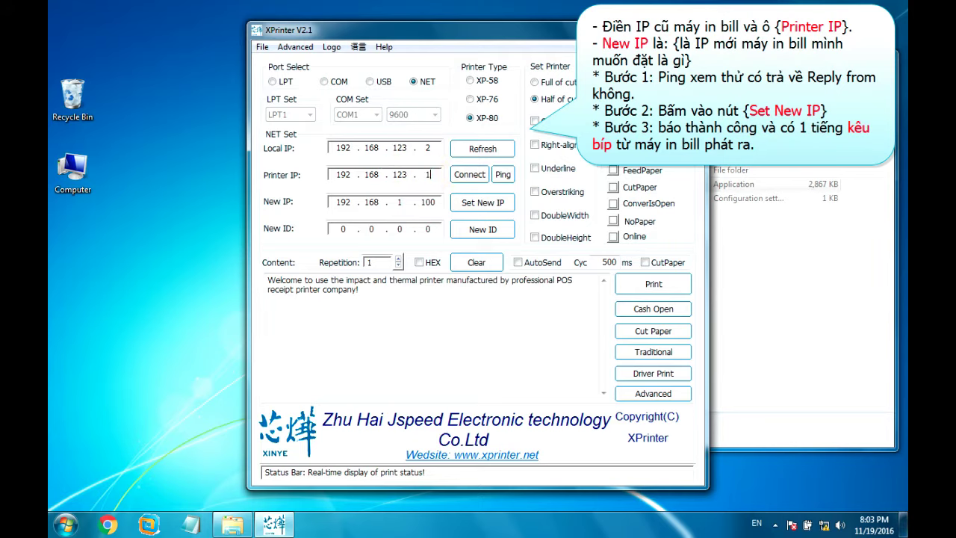
type("100")
- Ping the receipt printer at its current IP address and connect to it over the network
left_click(453, 179)
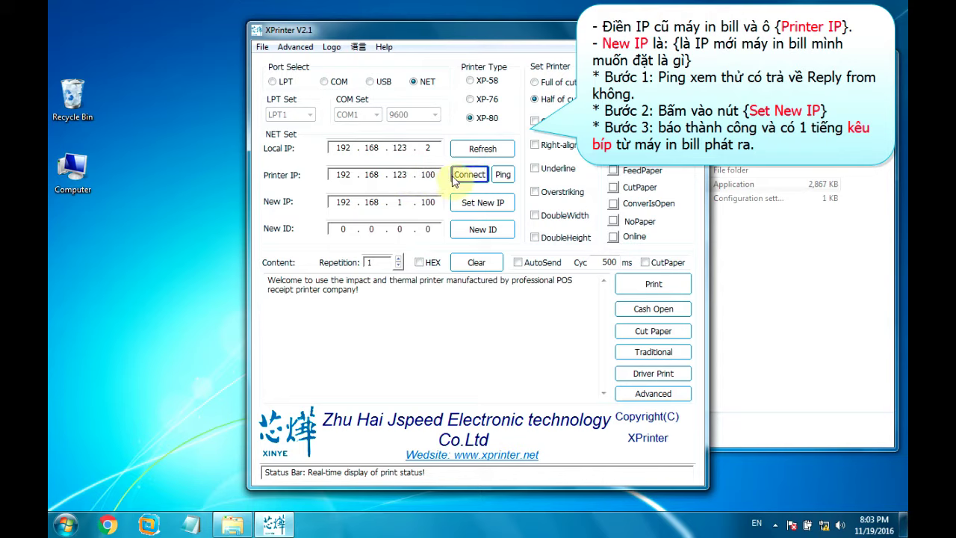
left_click(490, 157)
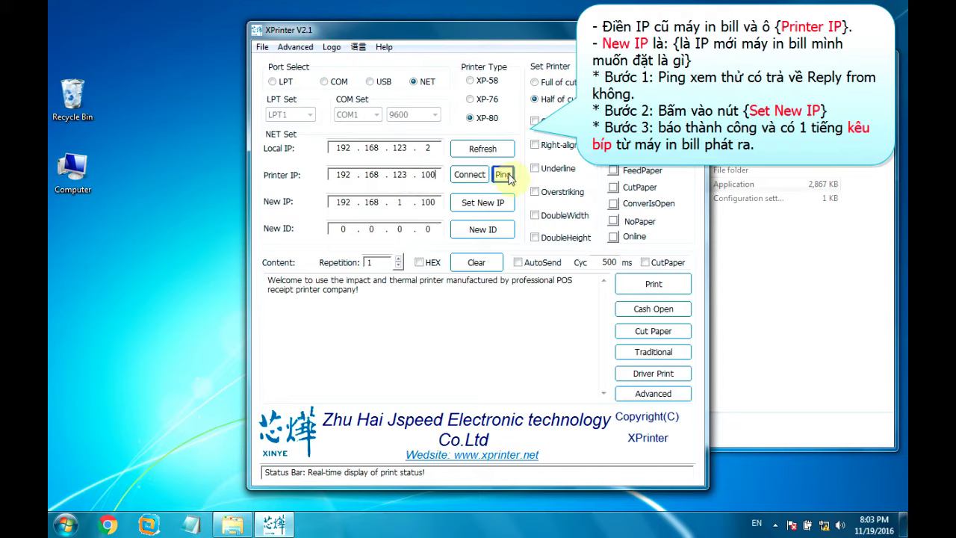
left_click(495, 154)
left_click(502, 173)
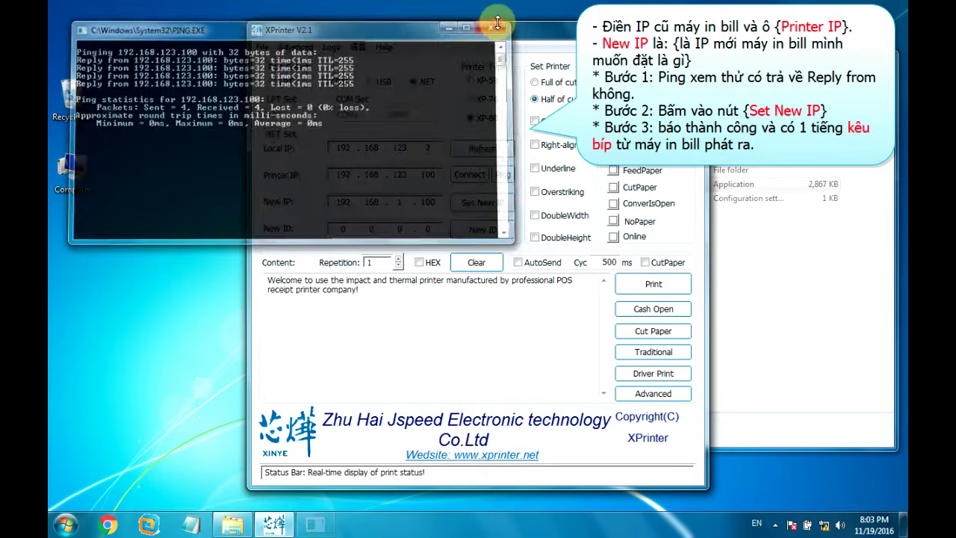
left_click(471, 176)
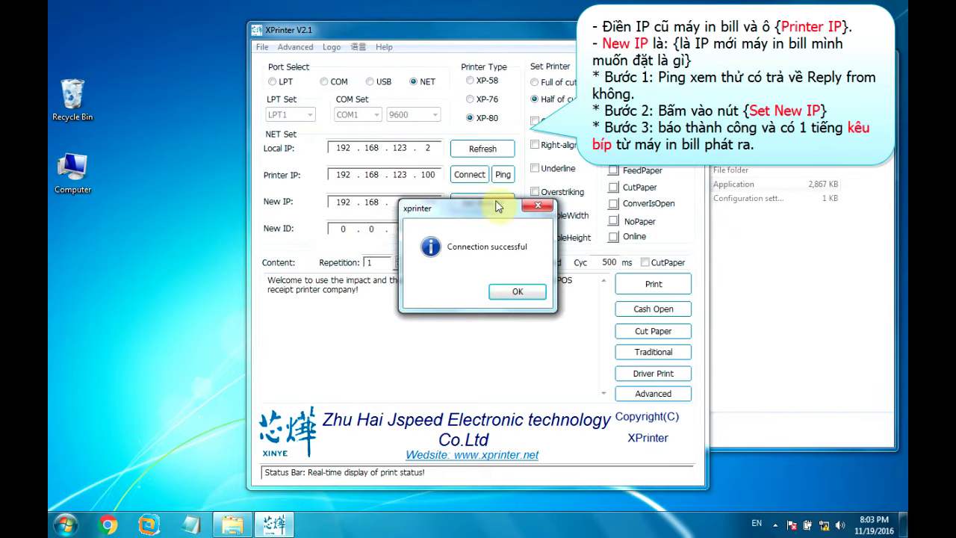
left_click(518, 292)
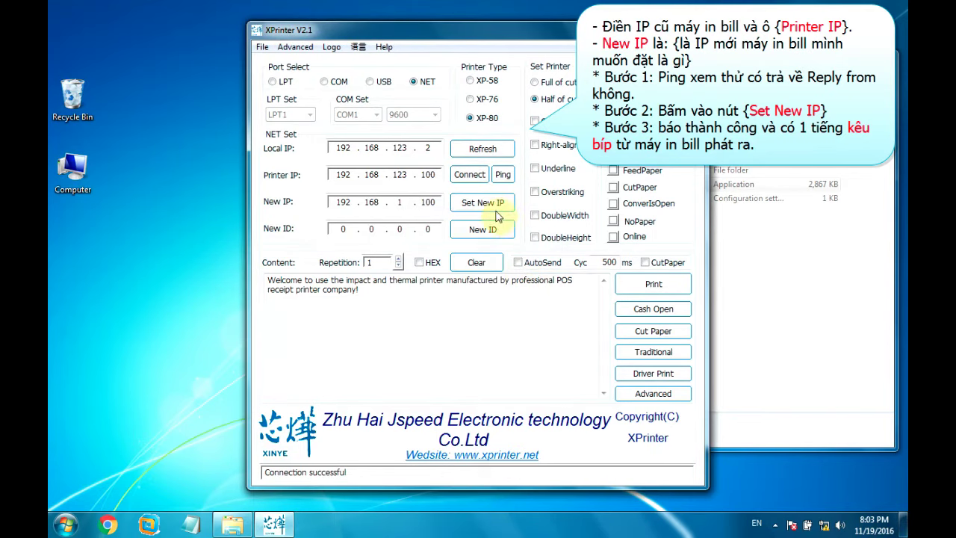
- Assign the new IP 192.168.100.245 to the printer and close XPrinter and its folder window
left_click(401, 203)
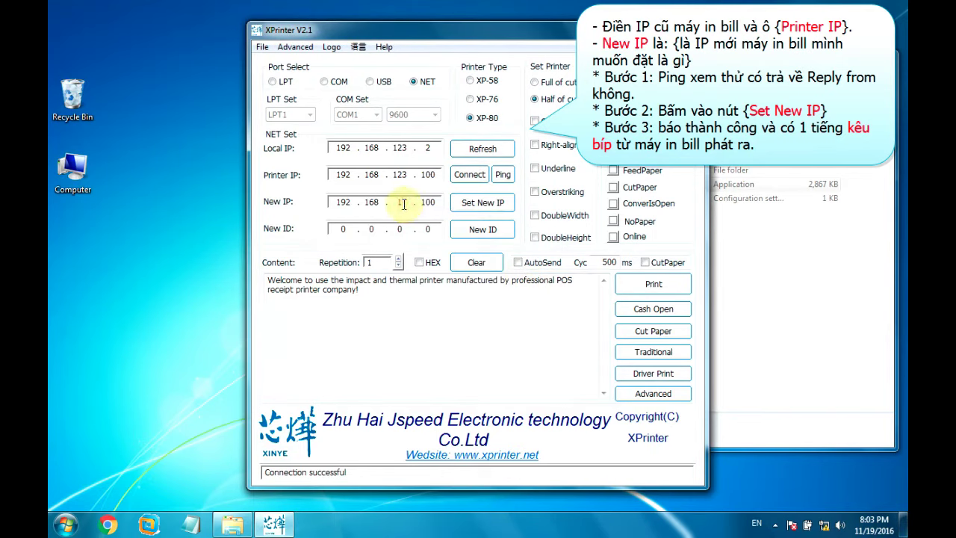
type("00 . ")
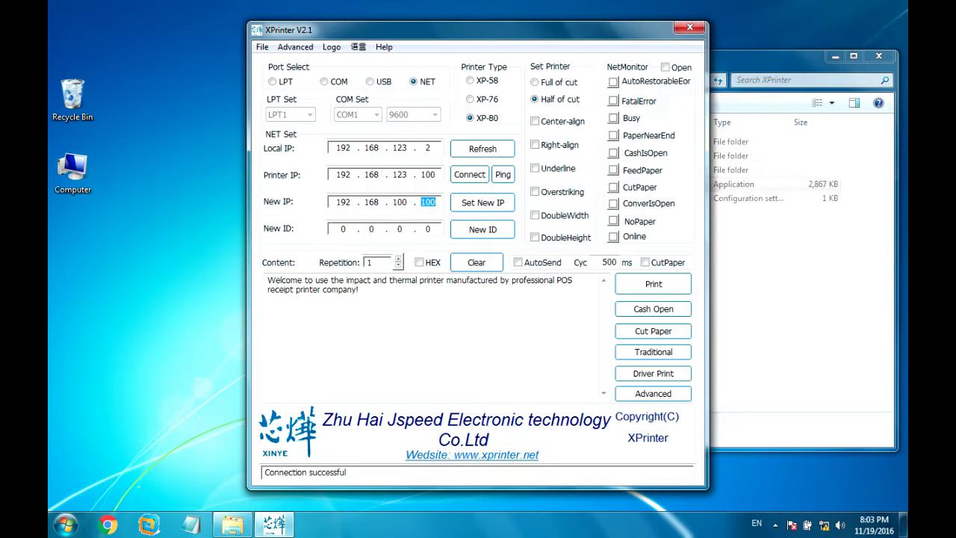
type("245")
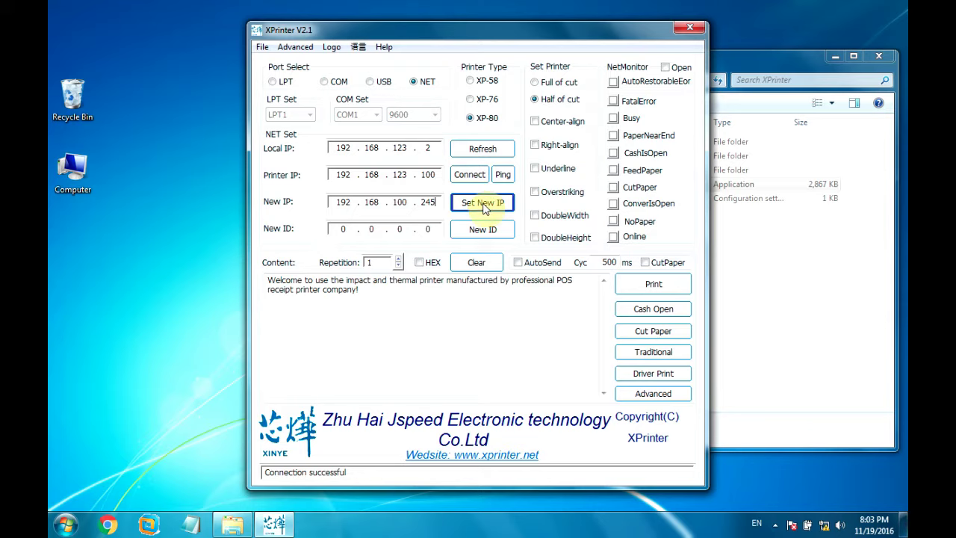
left_click(484, 206)
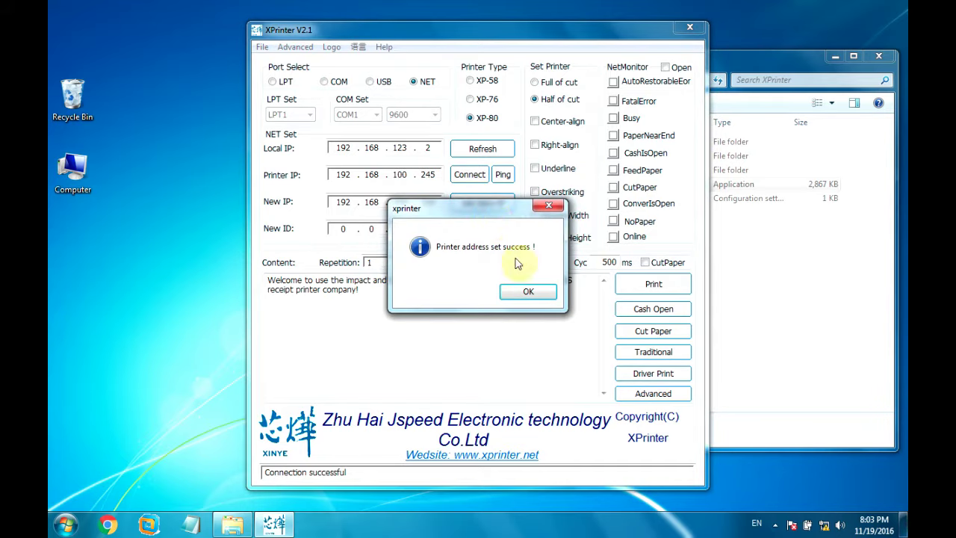
left_click(526, 289)
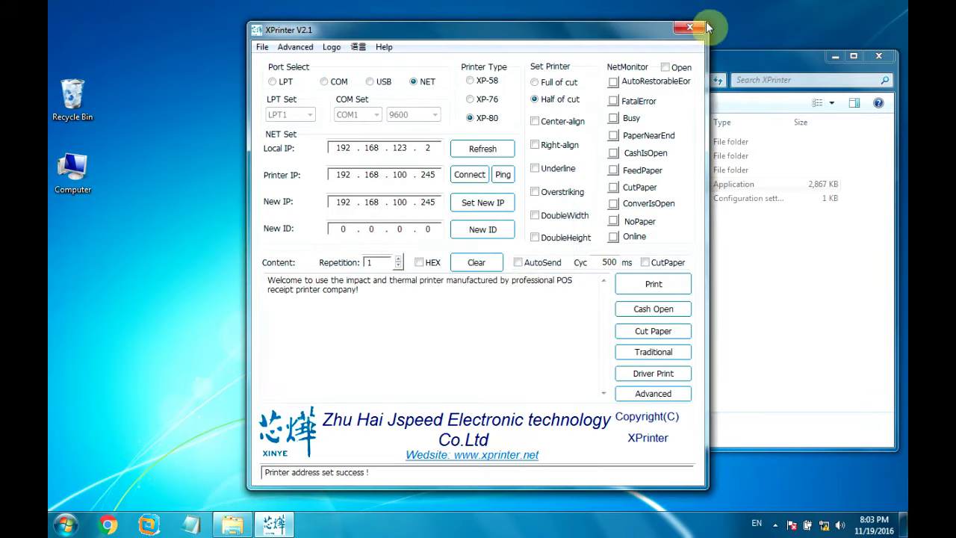
left_click(691, 27)
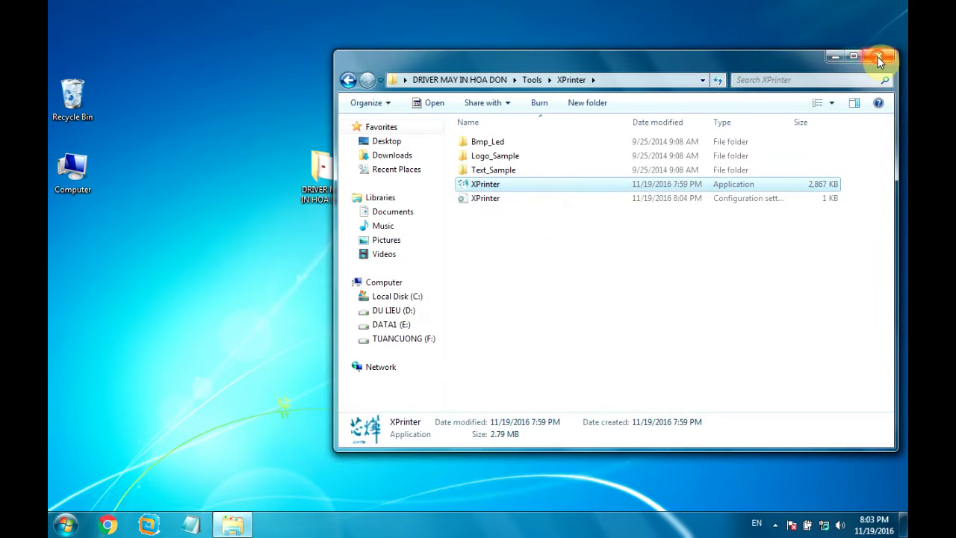
left_click(875, 48)
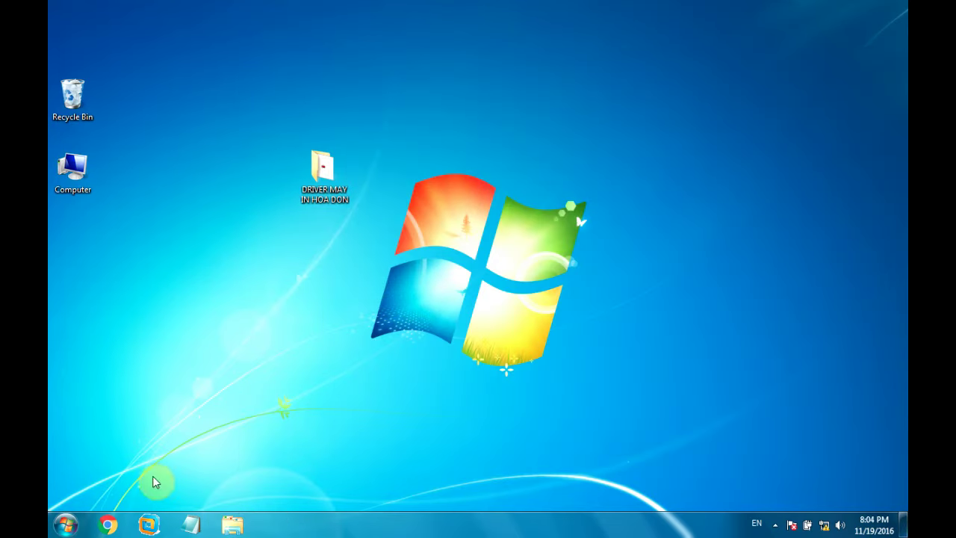
- Open the port settings in the properties of the May In Hon Don printer from Devices and Printers
key("super")
left_click(261, 376)
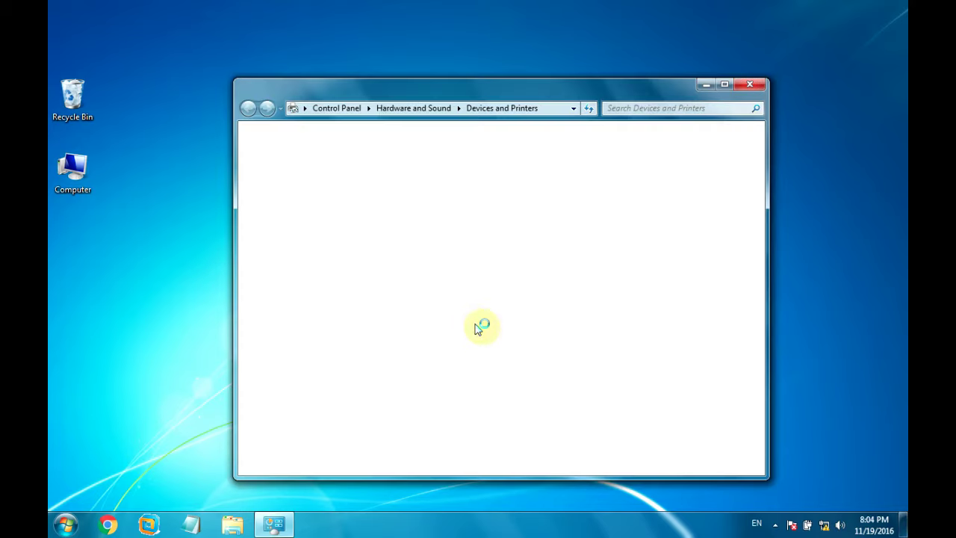
left_click(724, 84)
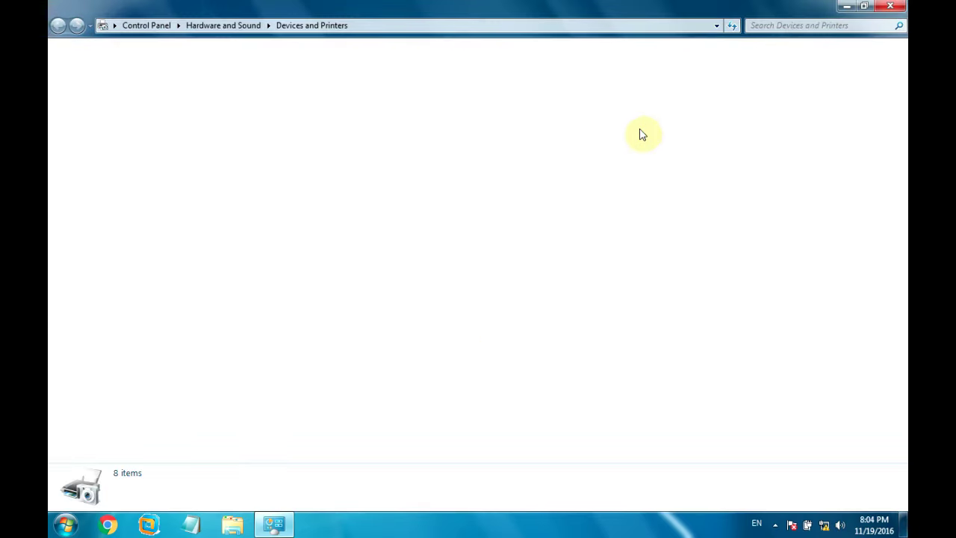
left_click(246, 239)
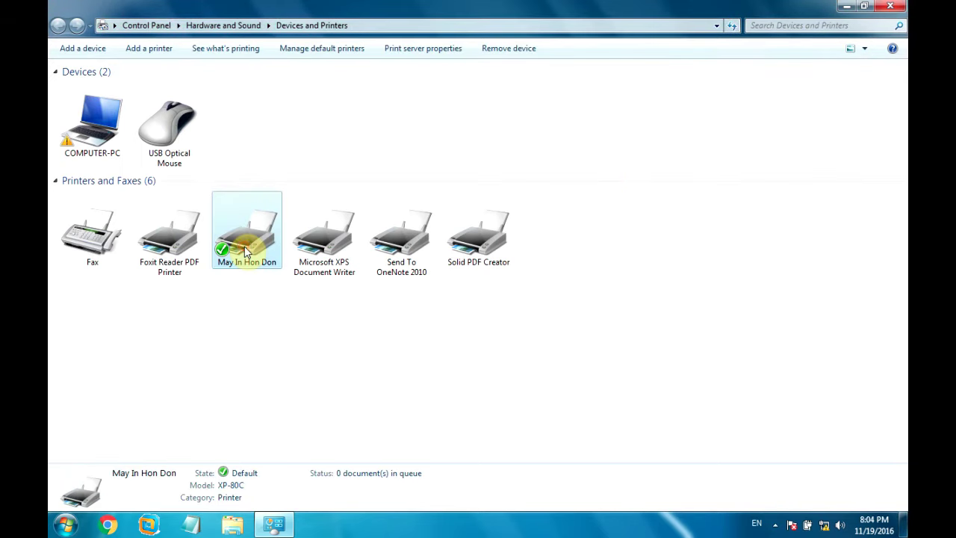
right_click(245, 247)
left_click(294, 301)
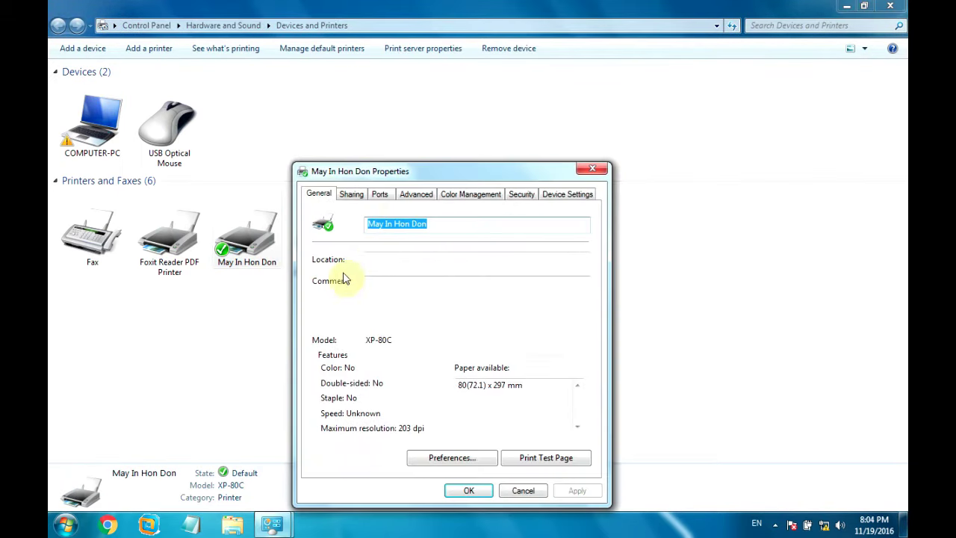
left_click(380, 196)
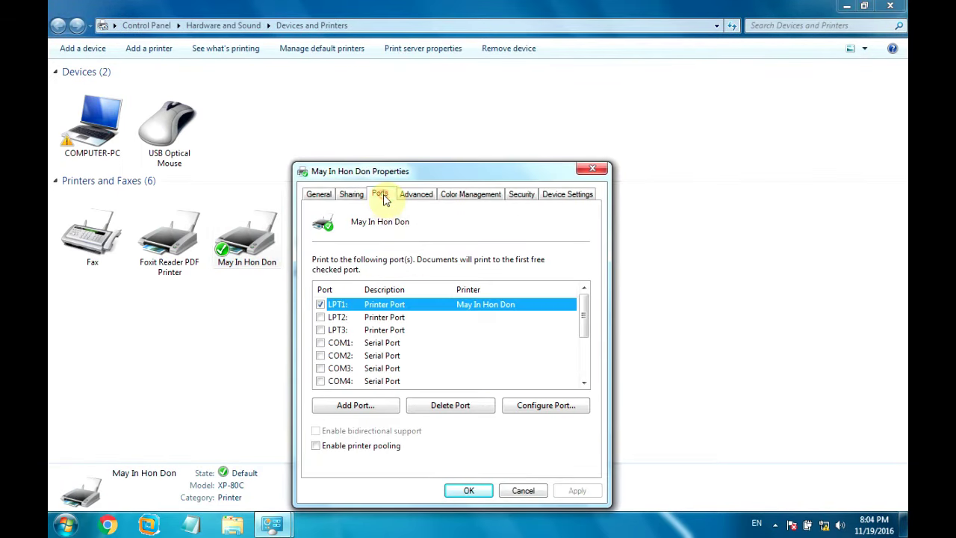
- Start adding a new Standard TCP/IP port for the May In Hon Don printer
left_click(362, 404)
left_click(379, 264)
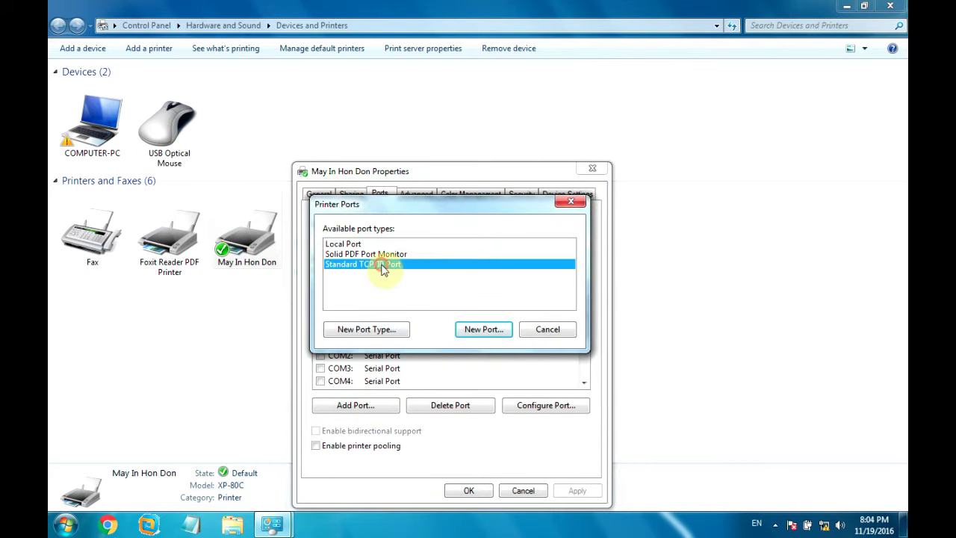
left_click(493, 329)
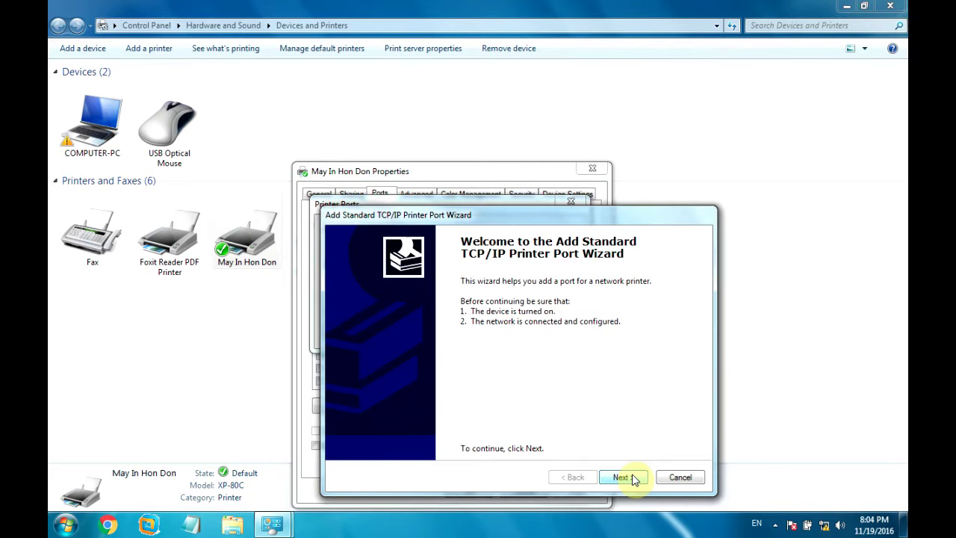
left_click(633, 474)
- Enter 192.168.100.245 as the printer IP address and port name for the new TCP/IP port and start detection
left_click(561, 315)
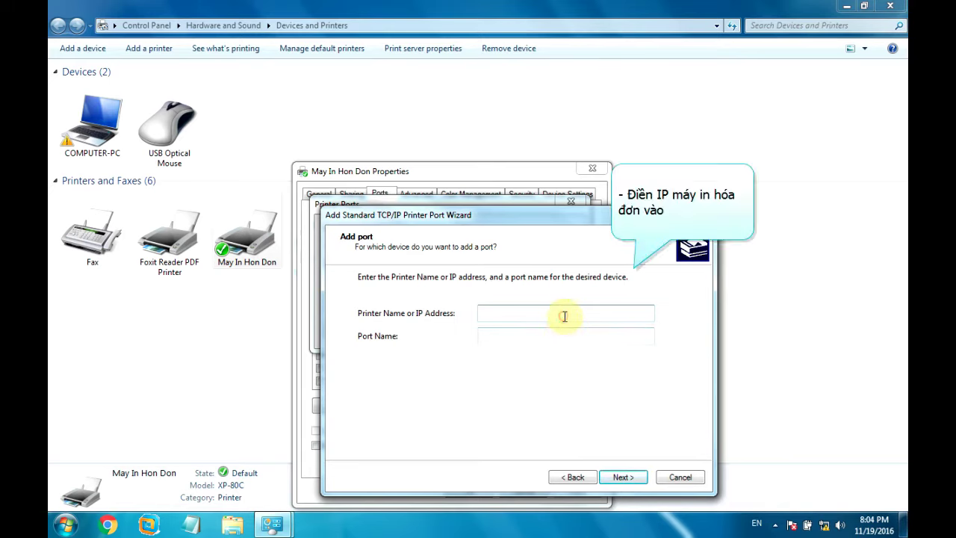
type("192.168.1.2")
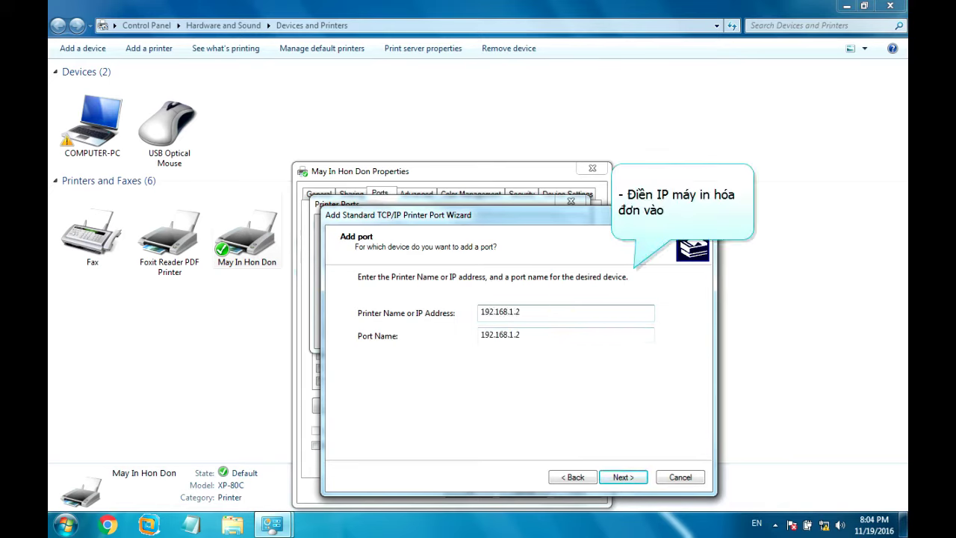
type("45")
key("BackSpace")
type("45")
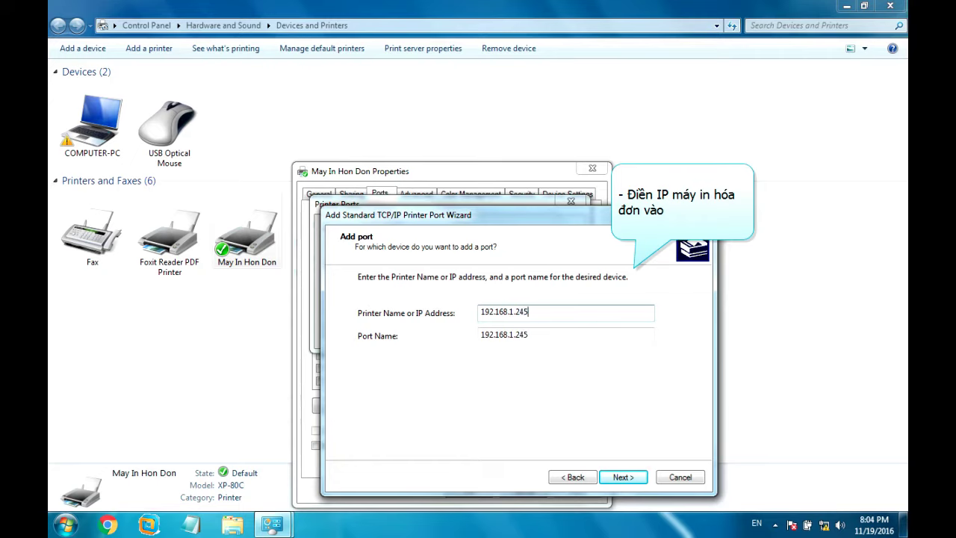
left_click(513, 313)
type("00")
left_click(630, 477)
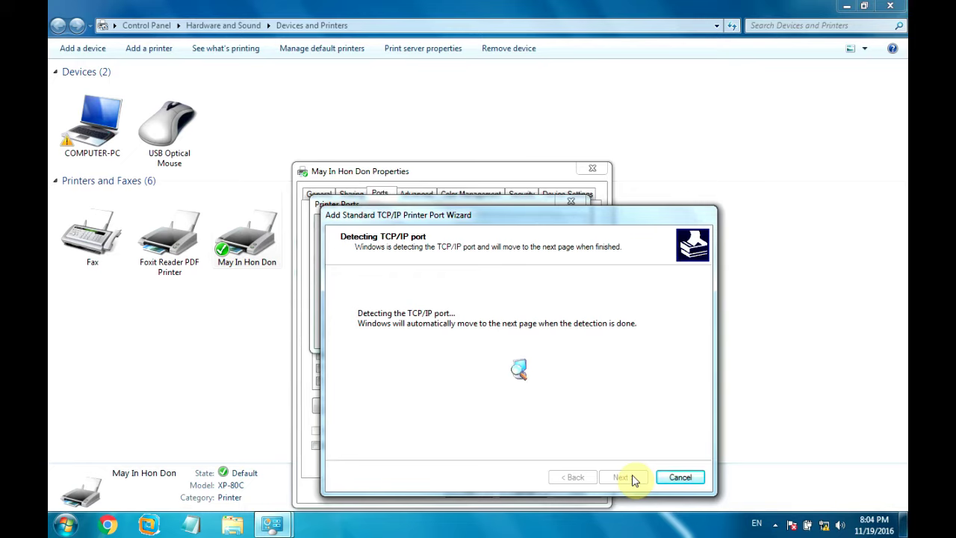
- Finish adding the port with the standard Generic Network Card device type and close the list of port types
left_click_drag(435, 214, 430, 147)
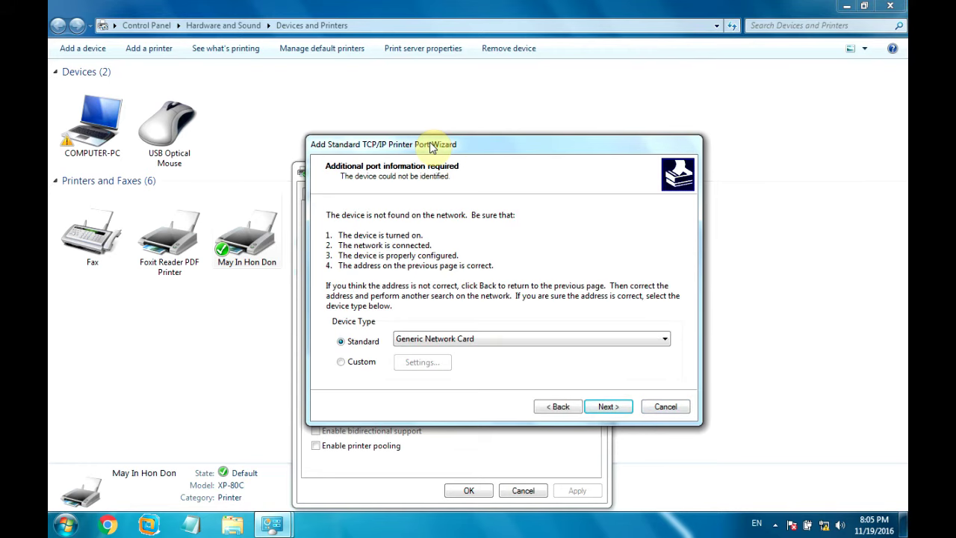
left_click(607, 406)
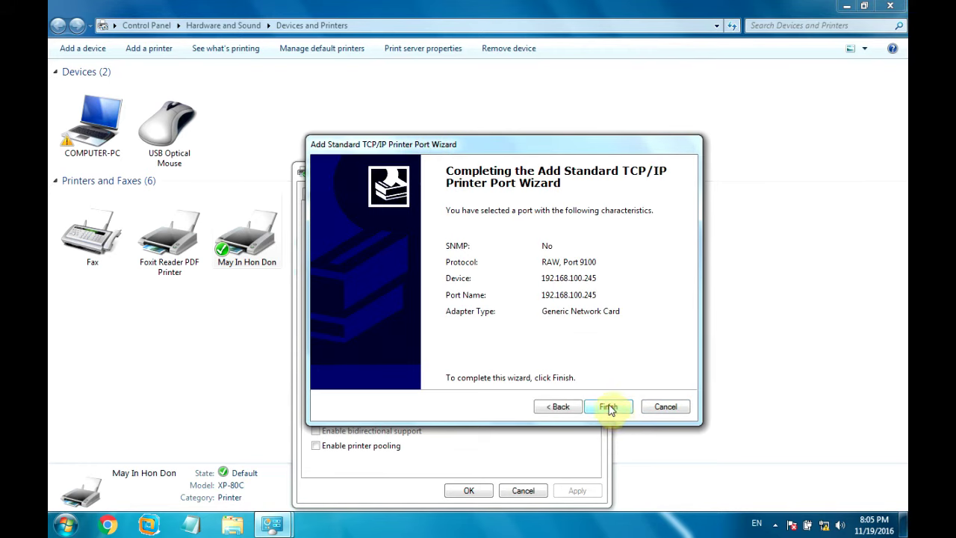
left_click(608, 407)
left_click(549, 329)
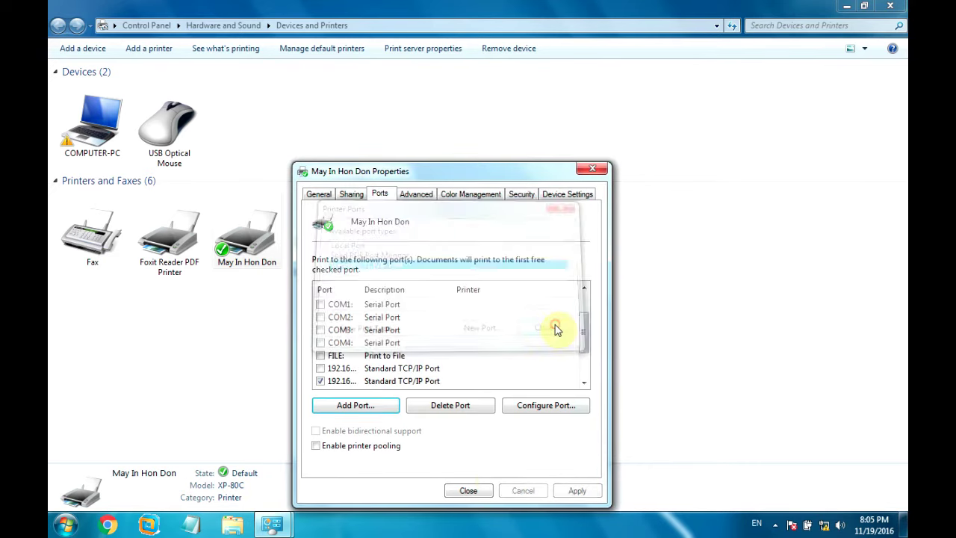
- Check the full name of the selected 192.168.100.245 port, apply it to the May In Hon Don printer and close its properties
left_click(326, 382)
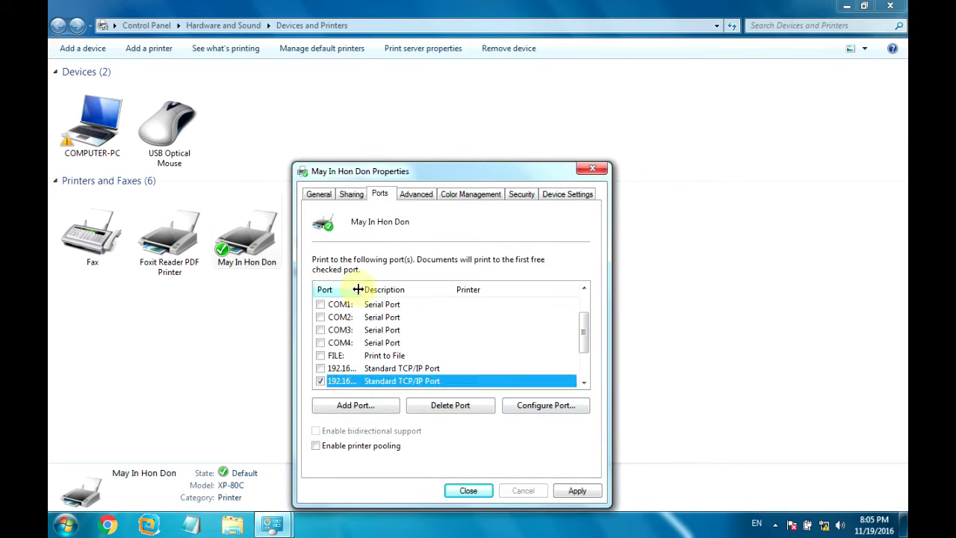
left_click_drag(360, 289, 534, 289)
scroll(506, 306, "down", 1)
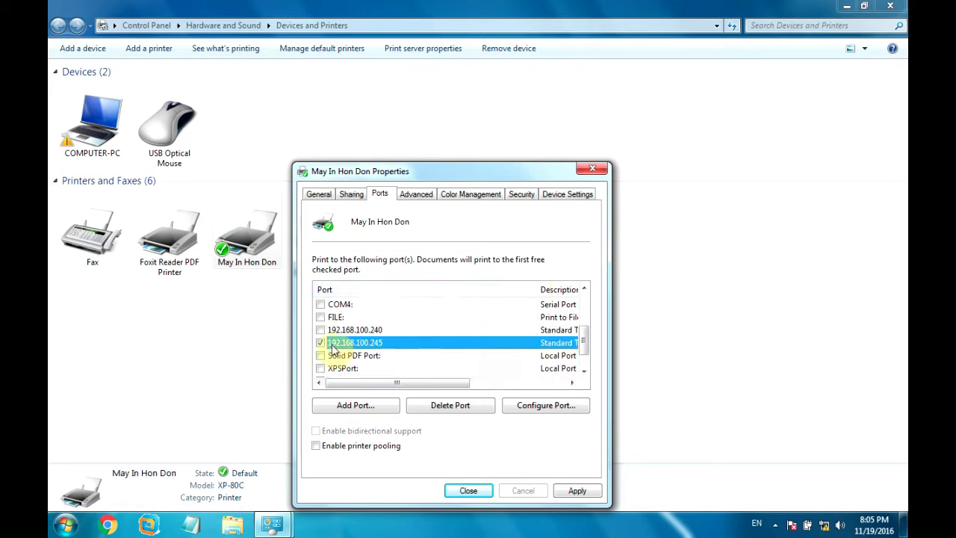
left_click(577, 490)
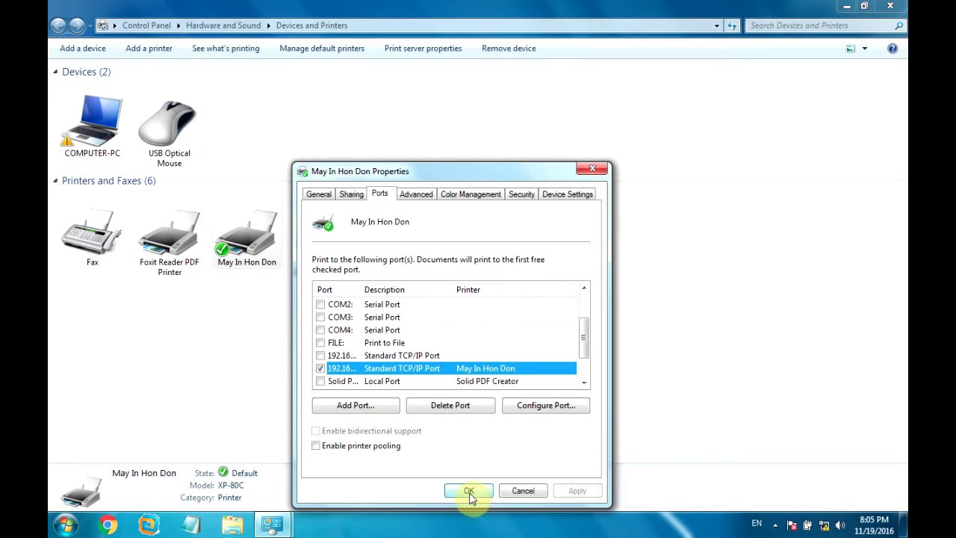
left_click(469, 491)
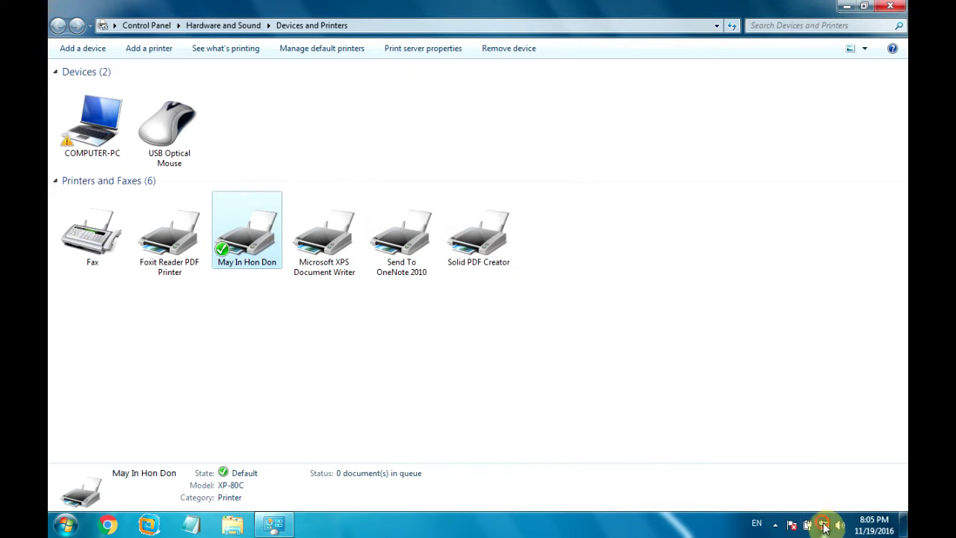
- Open the Internet Protocol Version 4 properties of the Local Area Connection from Network and Sharing Center
left_click(824, 524)
right_click(822, 521)
left_click(821, 515)
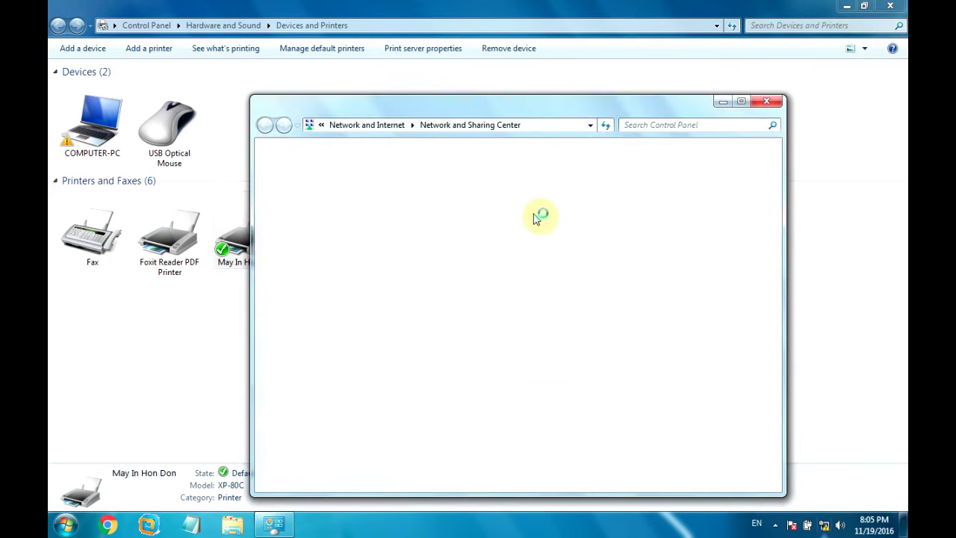
left_click(706, 250)
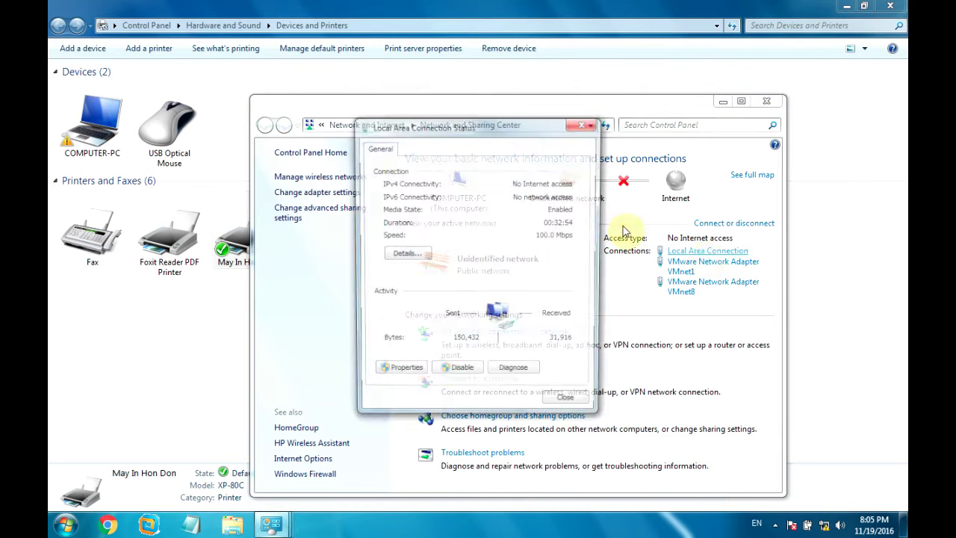
left_click(401, 374)
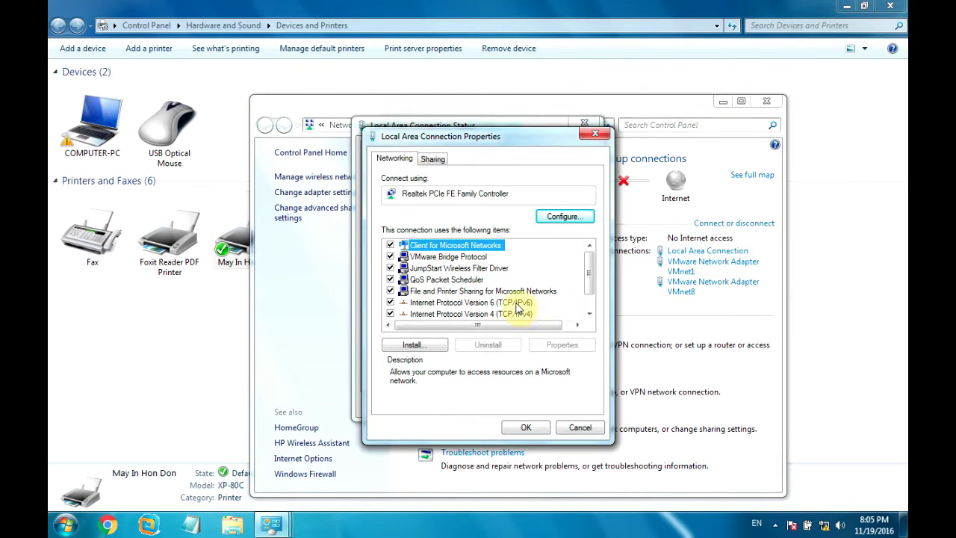
double_click(513, 314)
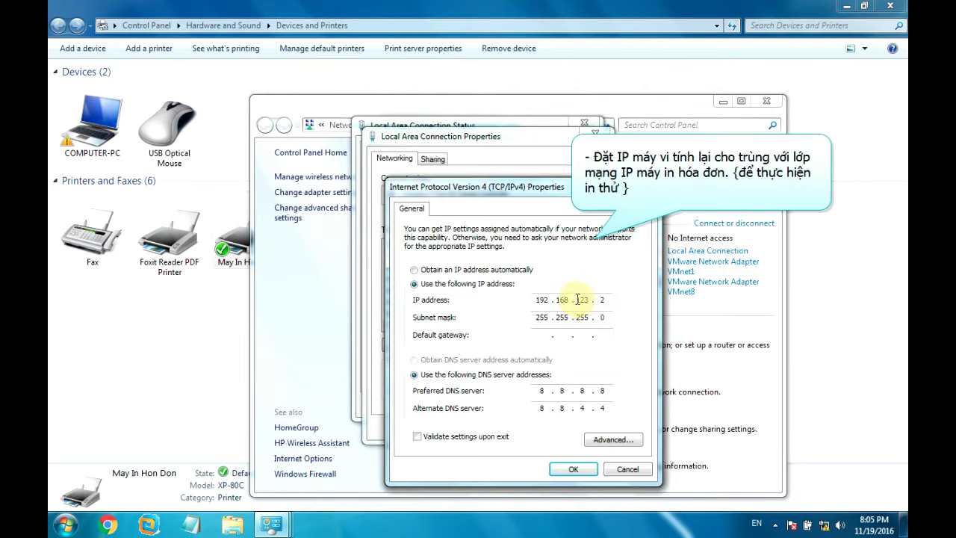
- Set the third part of the computer's IP address to 100, save the connection settings and close the network windows
left_click_drag(574, 299, 599, 300)
type("100")
left_click(581, 471)
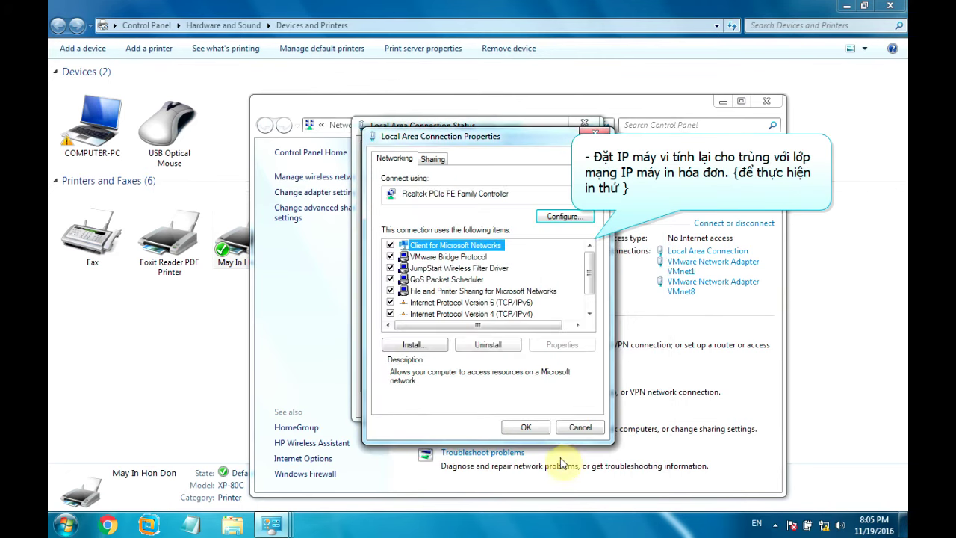
left_click(527, 426)
left_click(569, 405)
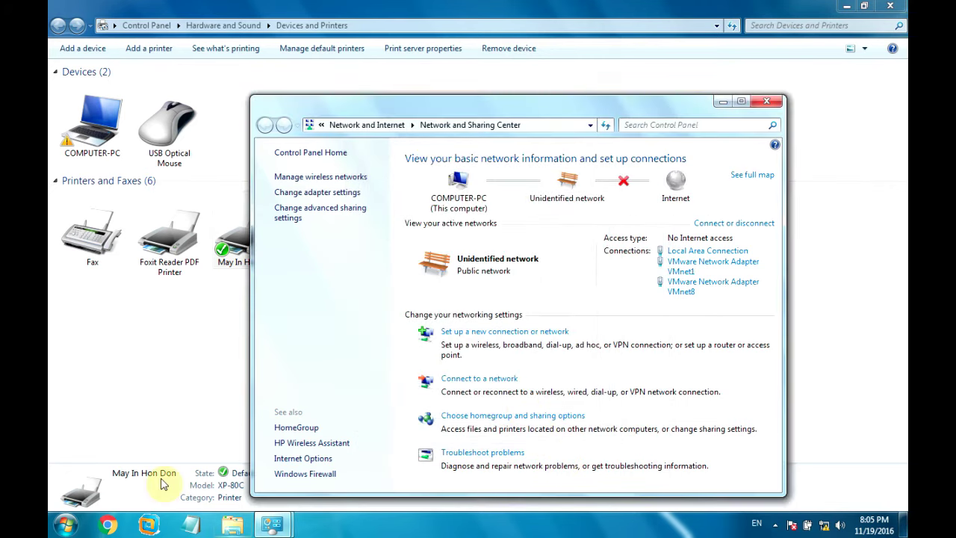
left_click(772, 108)
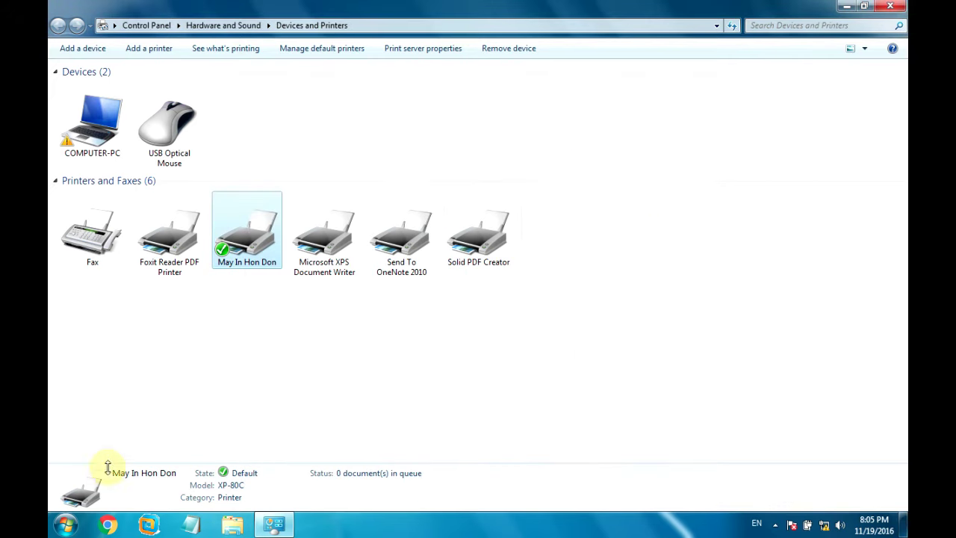
- Find CMD among the installed programs and open a Command Prompt window
left_click(66, 525)
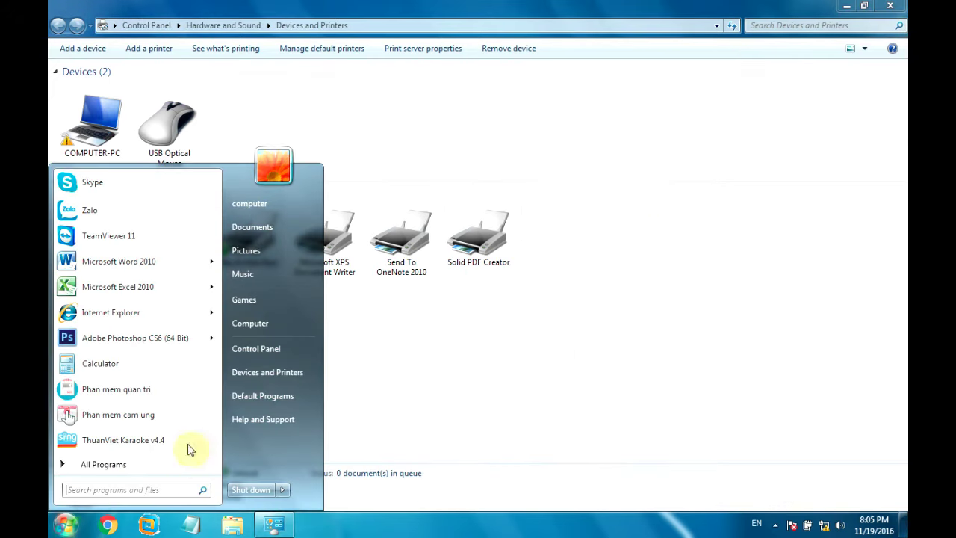
left_click(133, 489)
type("CMD")
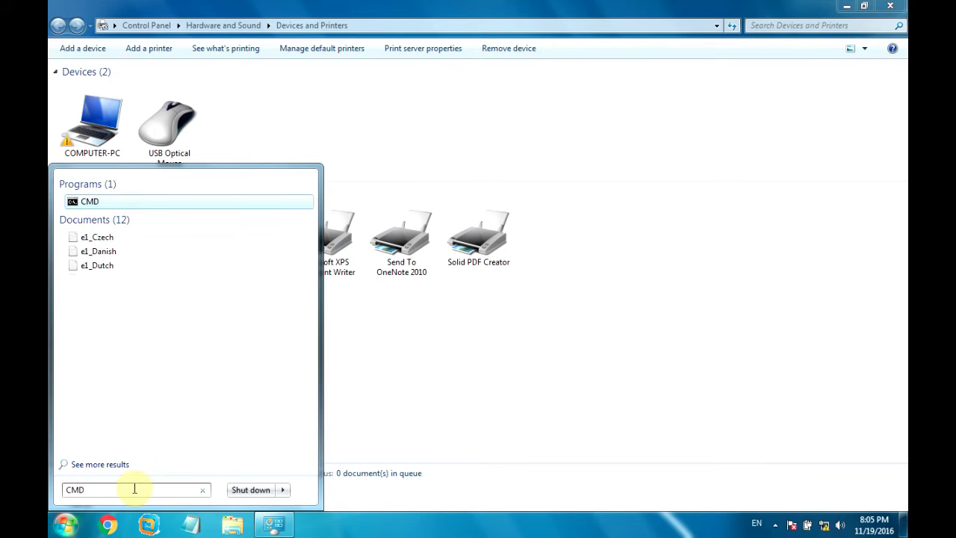
key("ctrl+shift+Return")
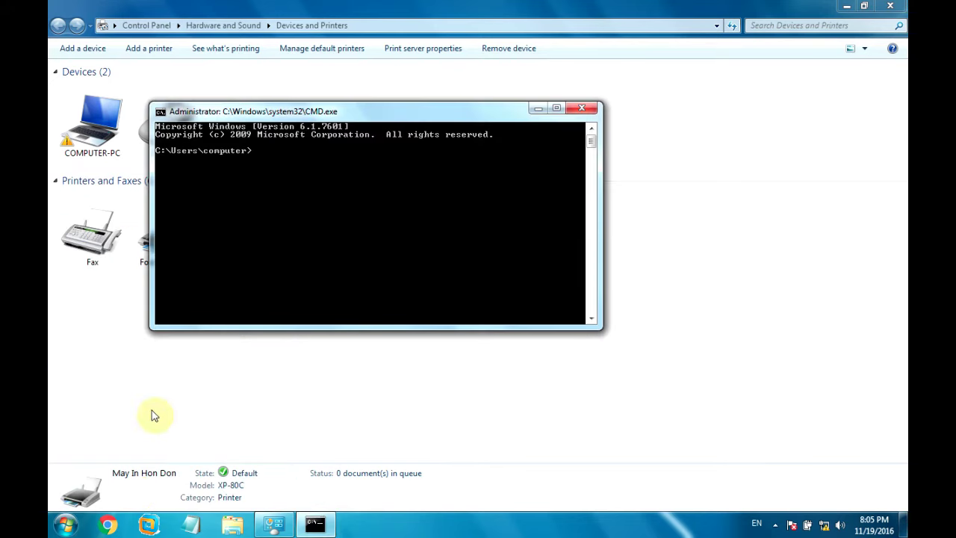
- Try a continuous ping to 192.168.100.254 with the -t option, and stop it
type("PING")
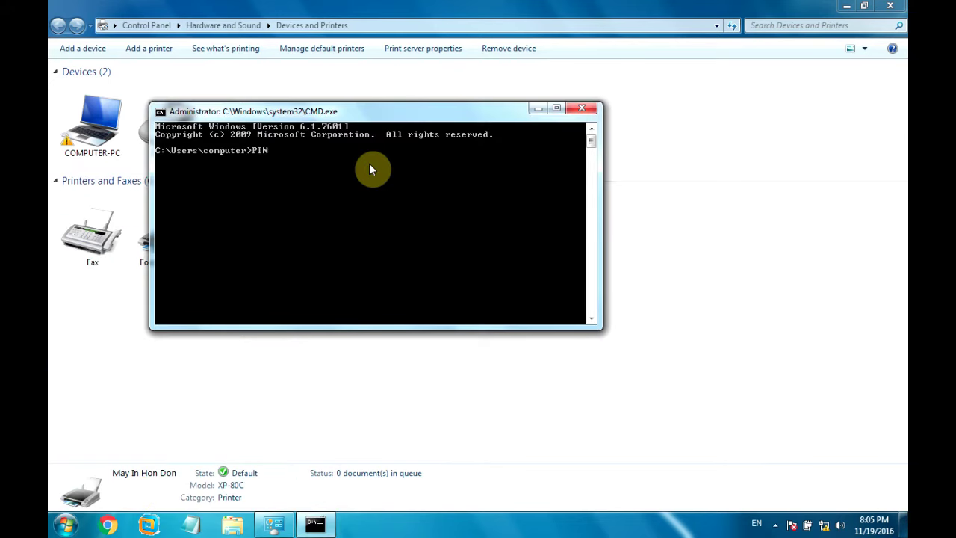
key("BackSpace")
key("BackSpace")
key("BackSpace")
key("BackSpace")
key("BackSpace")
type("ping 192.168.100.254 -t")
key("Return")
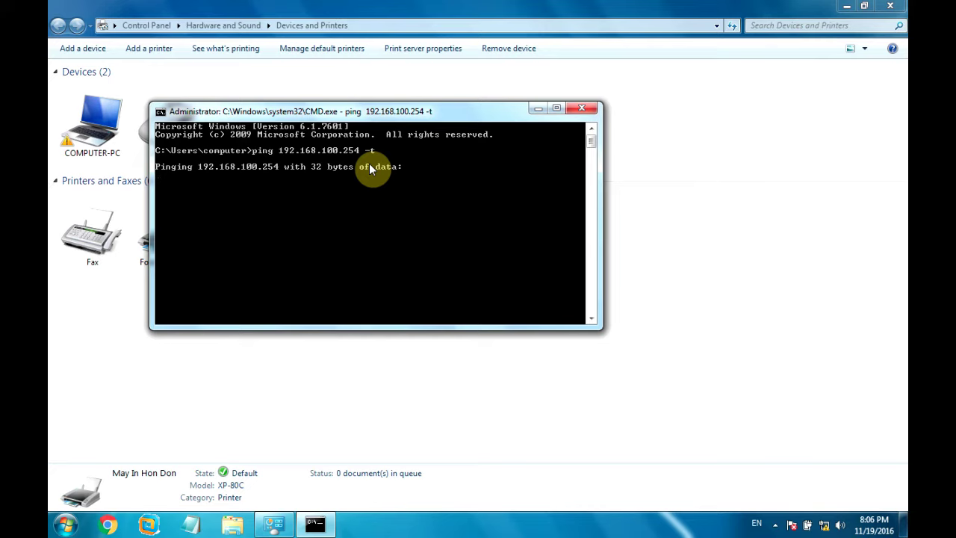
key("ctrl+c")
- Run a continuous ping to the receipt printer at 192.168.100.245 with the -t option
key("Up")
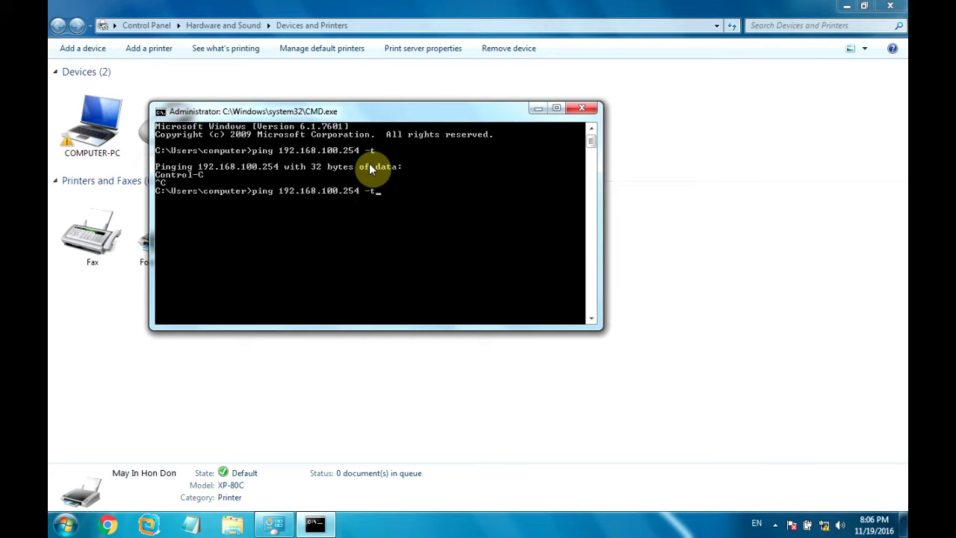
type("45 -t")
key("Return")
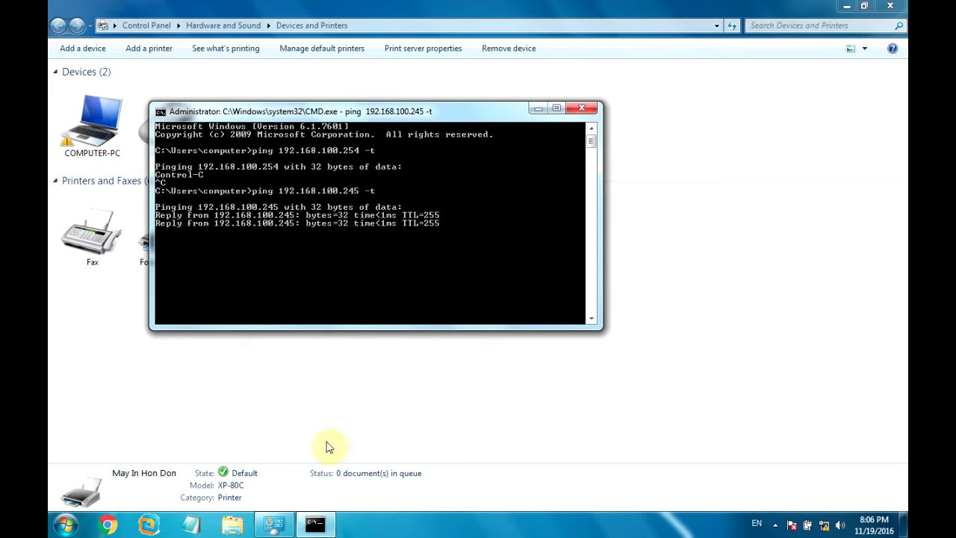
- Print a test page from the May In Hon Don printer's properties in Devices and Printers
left_click(275, 525)
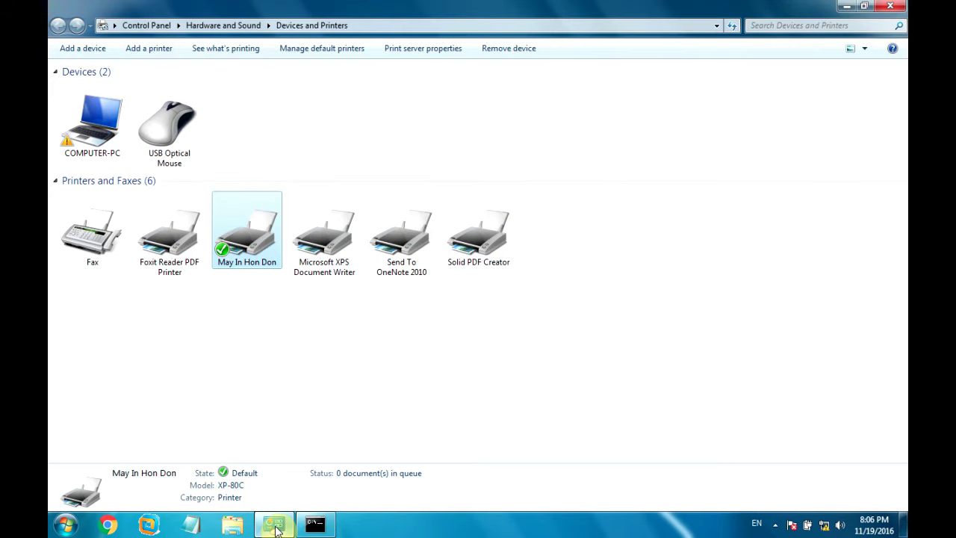
right_click(253, 261)
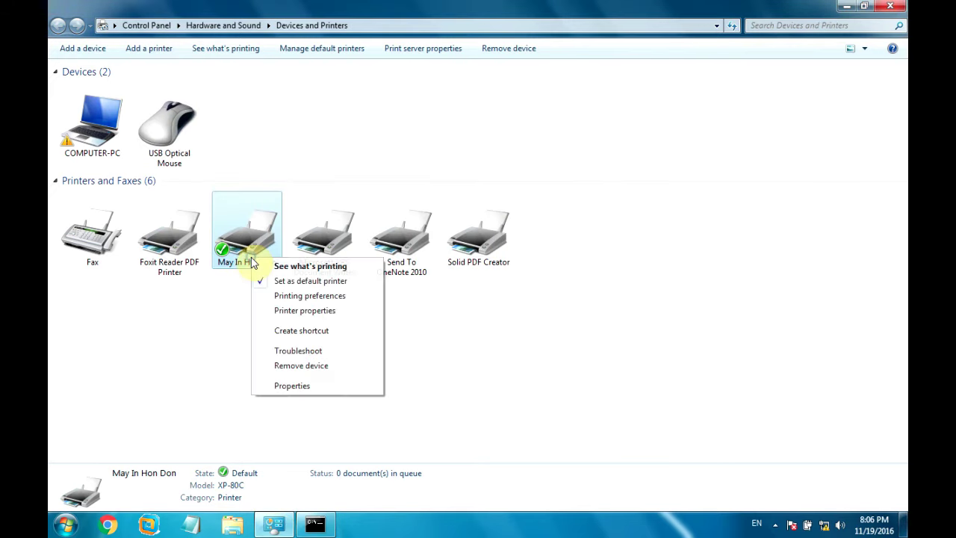
left_click(307, 309)
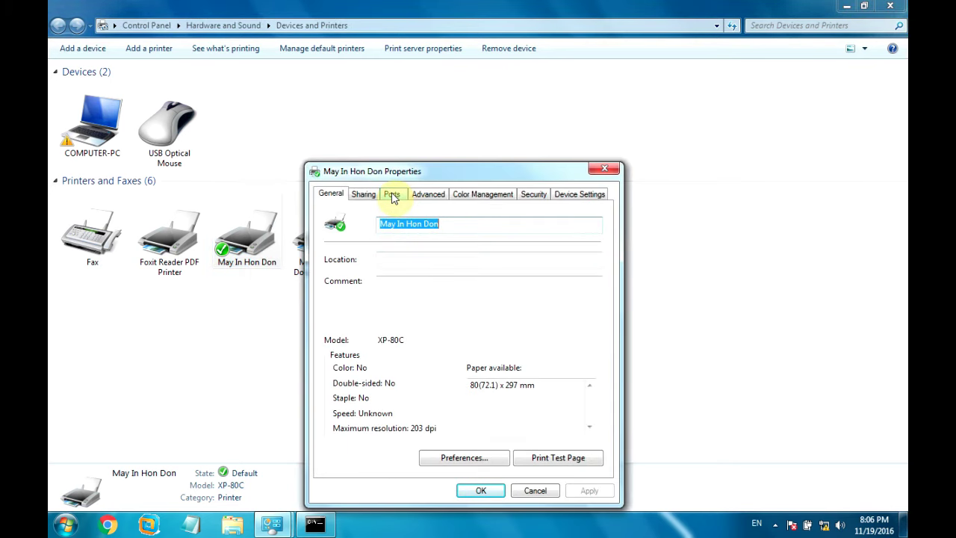
left_click(551, 458)
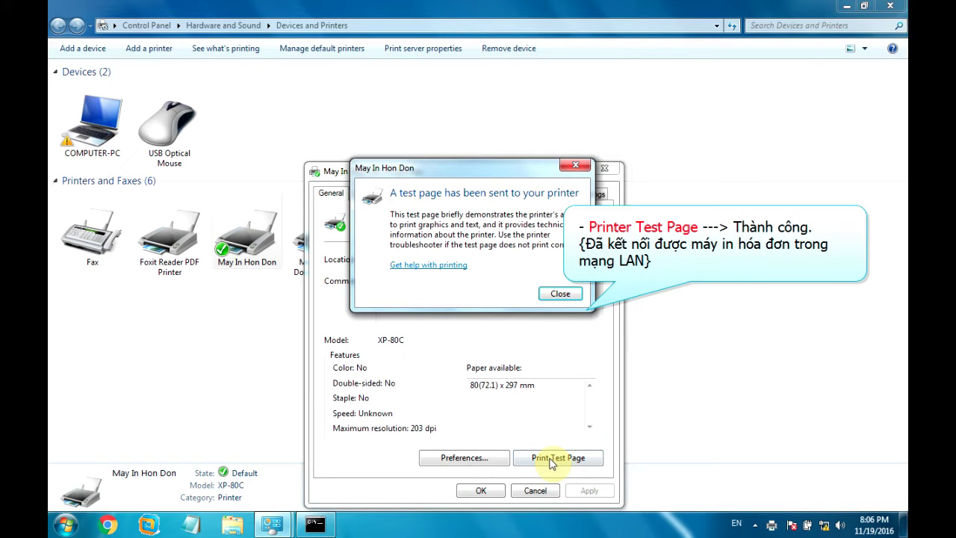
- Minimize Devices and Printers and close the test page message, the printer properties and the Command Prompt window
left_click(774, 527)
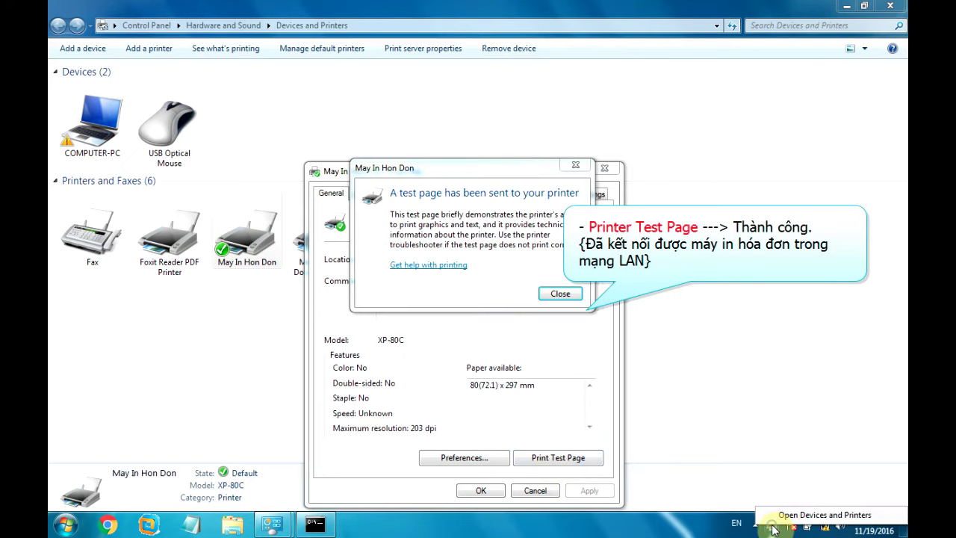
left_click(847, 7)
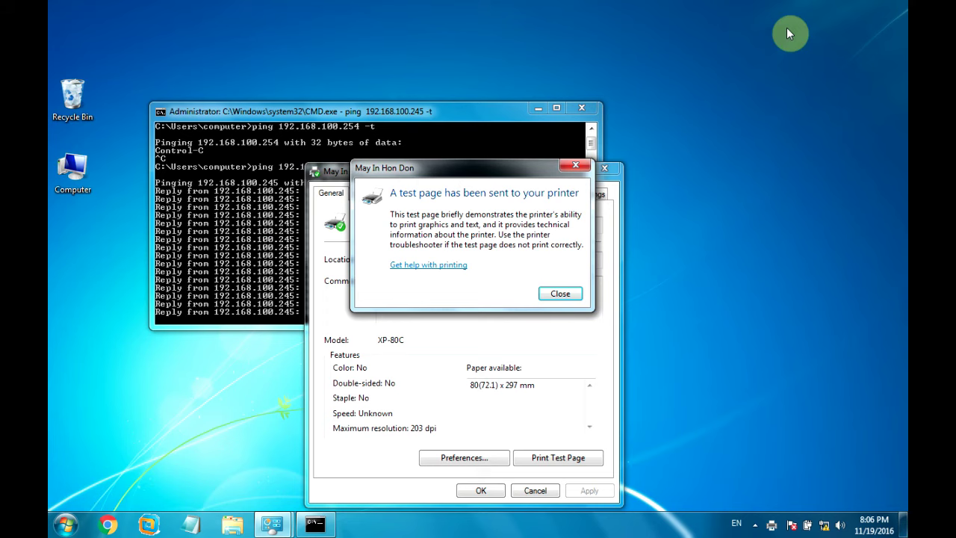
left_click(560, 293)
left_click(608, 169)
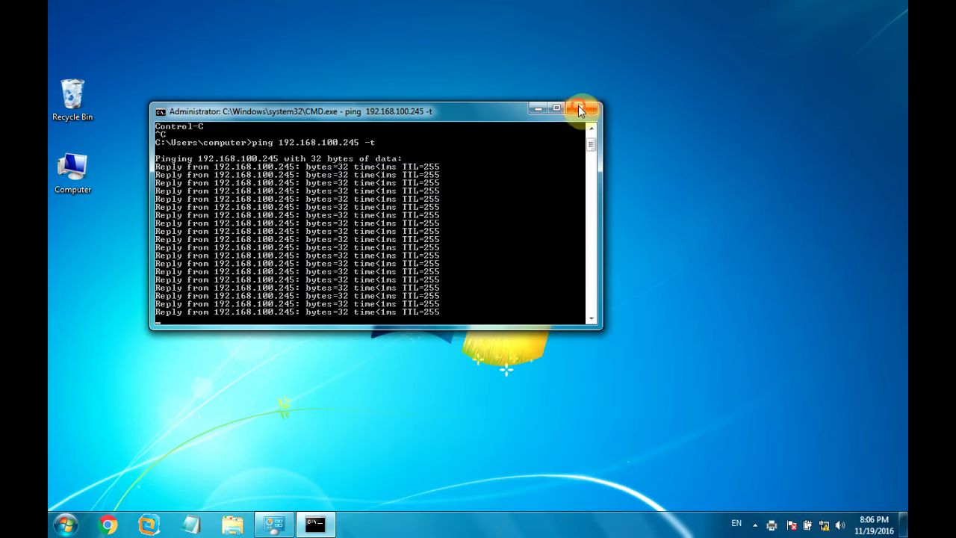
left_click(581, 110)
- Open the Tools folder inside the DRIVER MAY IN HOA DON desktop folder and select the XP-Test folder
double_click(323, 171)
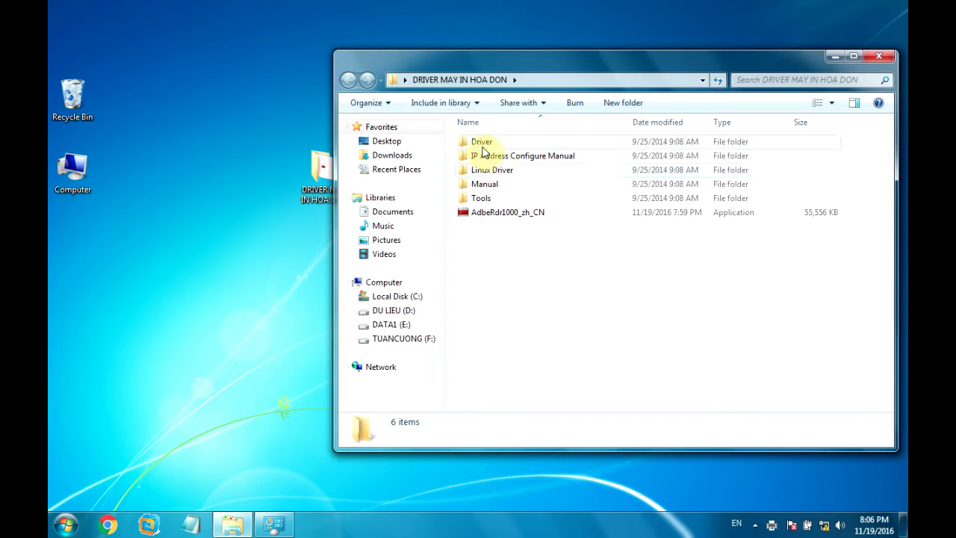
double_click(481, 198)
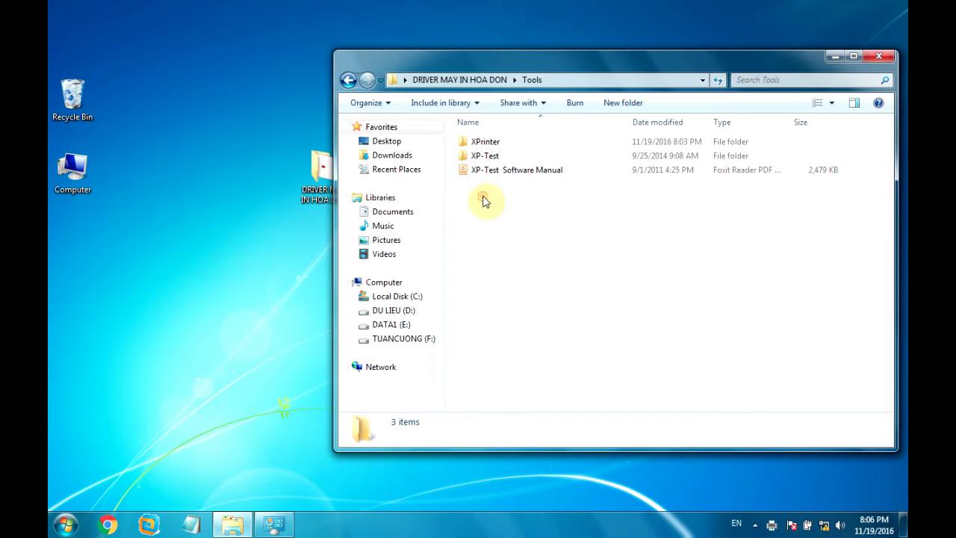
left_click(495, 159)
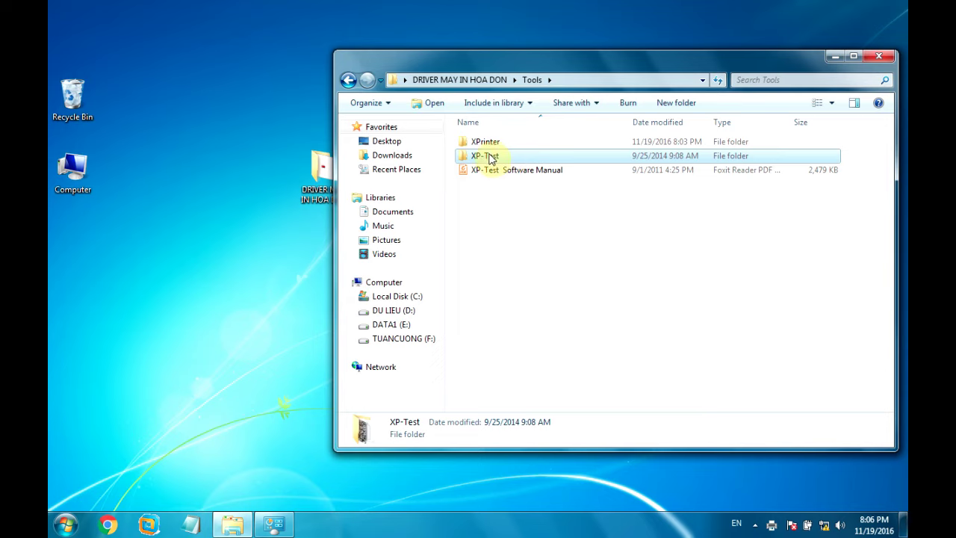